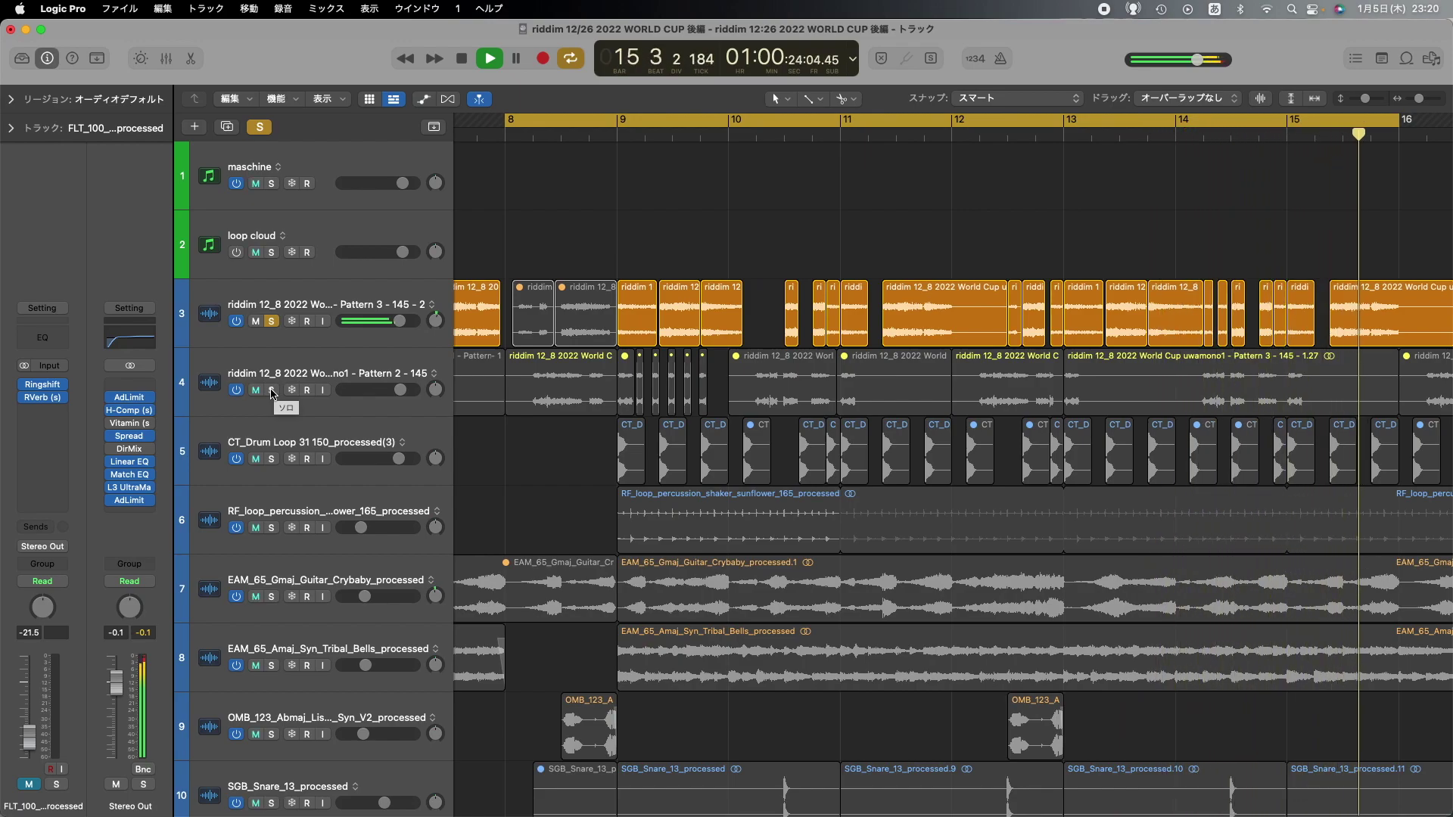
- Add the riddim Pattern 2 track 4, the CT_Drum Loop 31 track and the RF_loop percussion track to the soloed playback
click(272, 392)
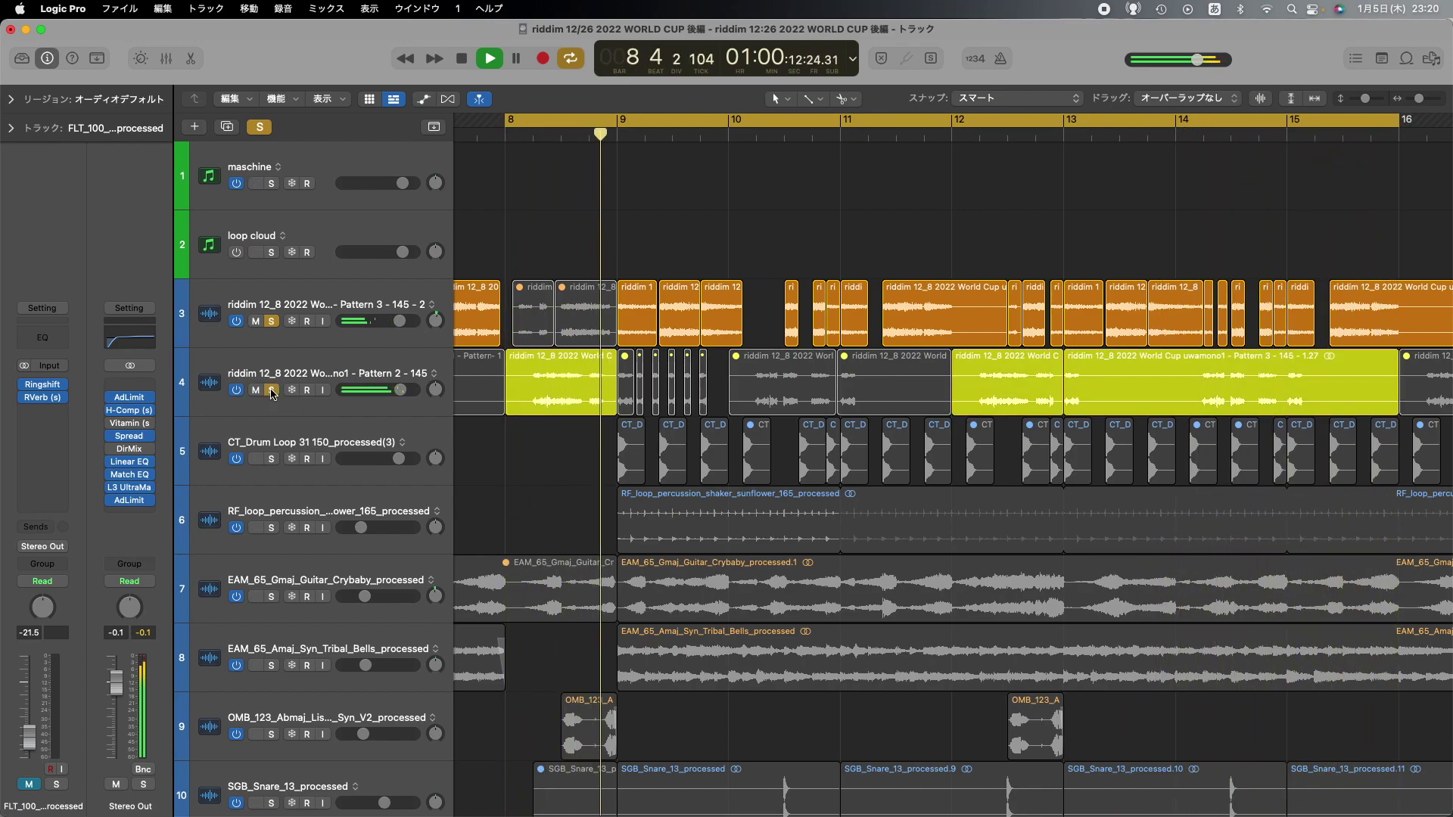
click(277, 442)
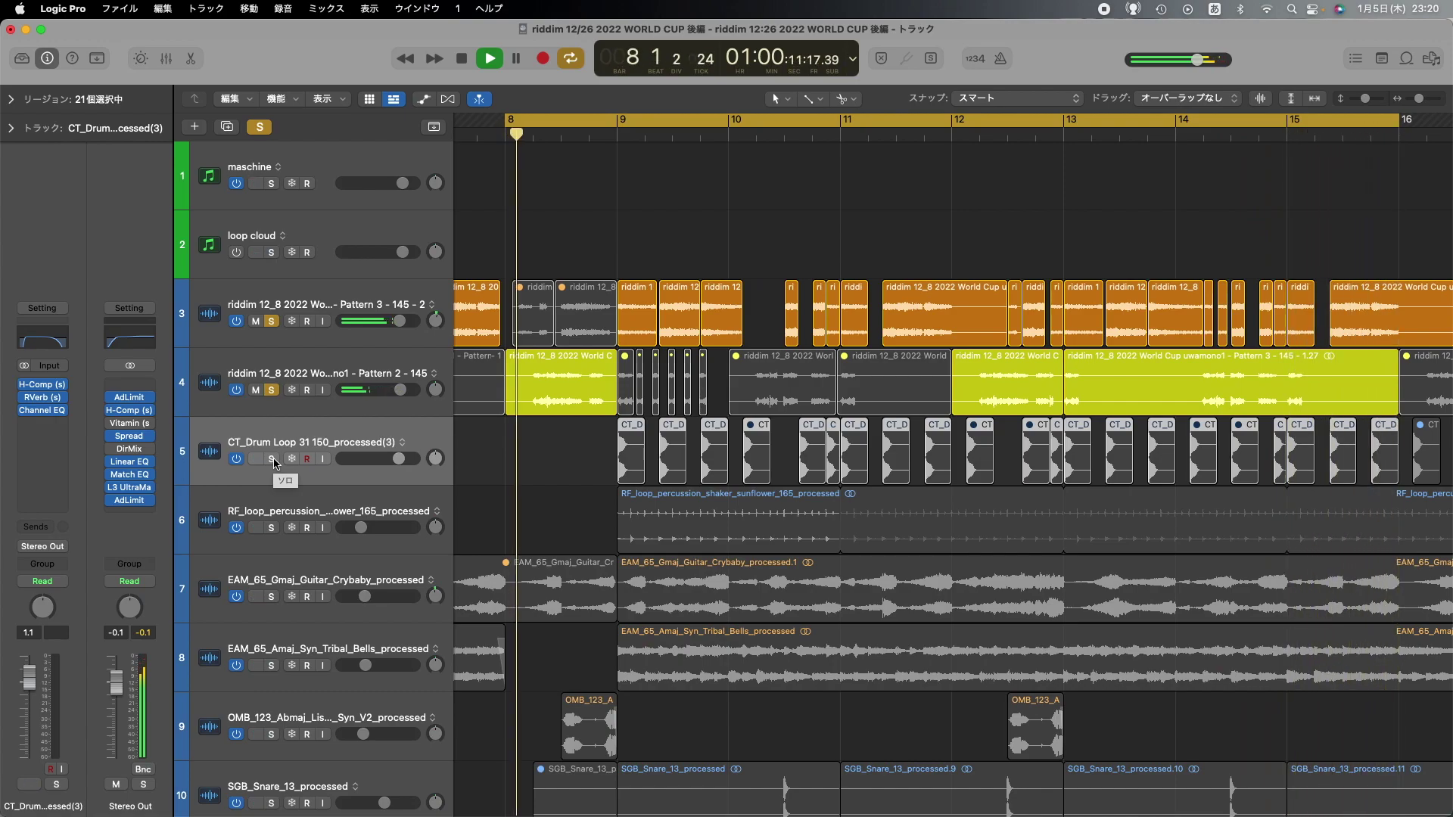
click(272, 460)
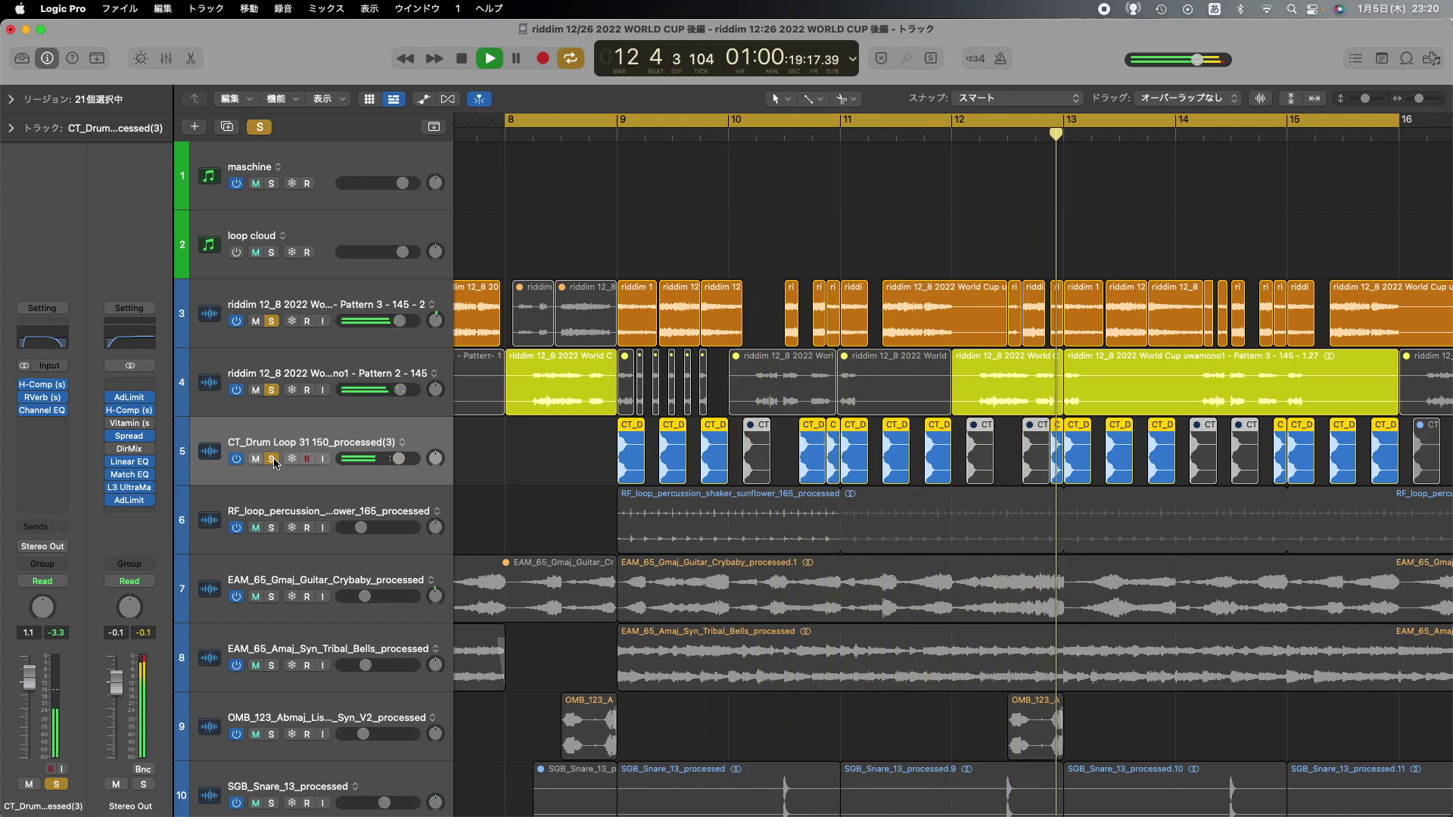
click(274, 522)
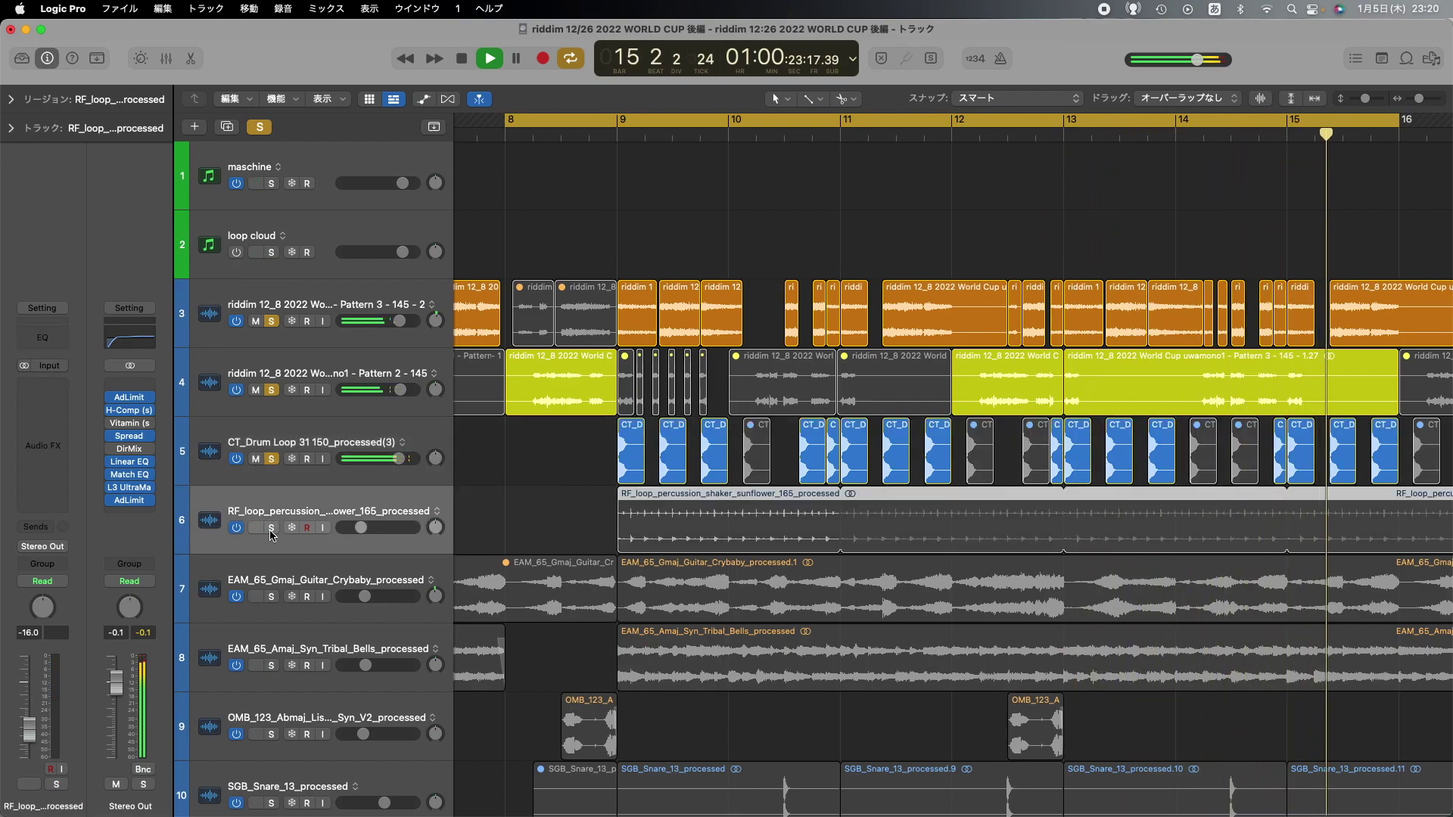
click(271, 529)
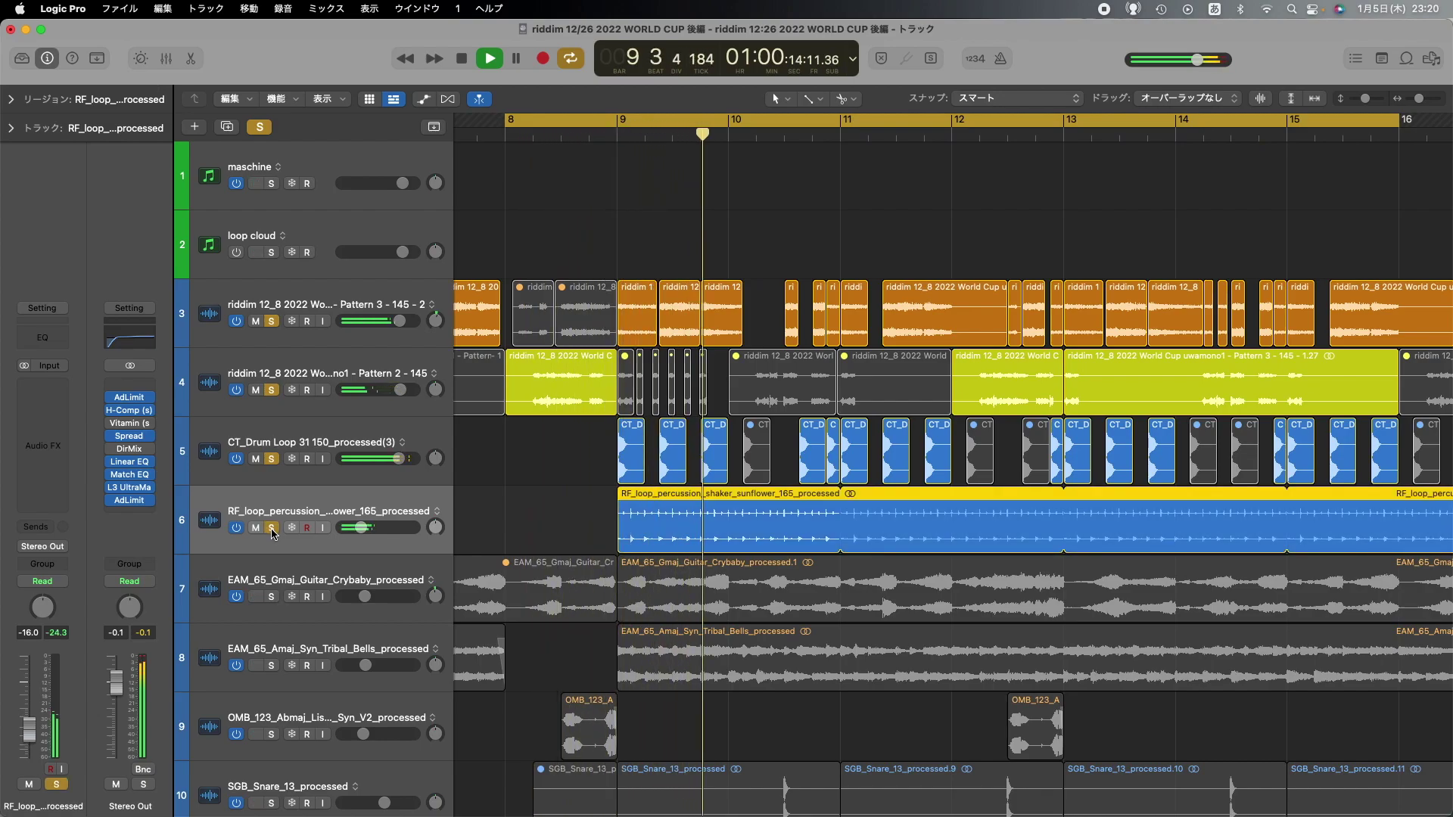
- Solo the EAM_65 Guitar Crybaby and Tribal Bells tracks along with the ones already playing
click(273, 567)
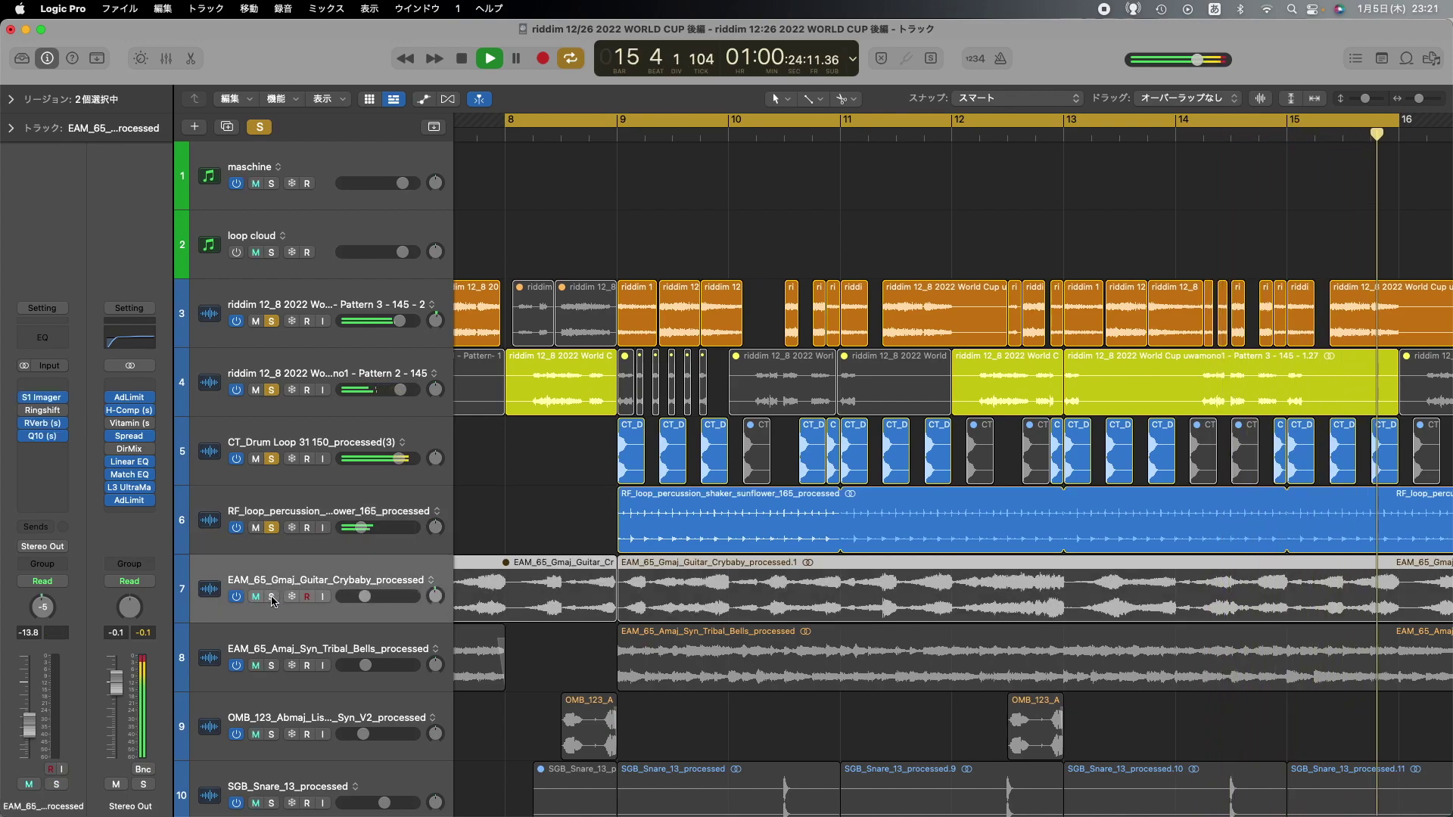
click(273, 597)
click(271, 666)
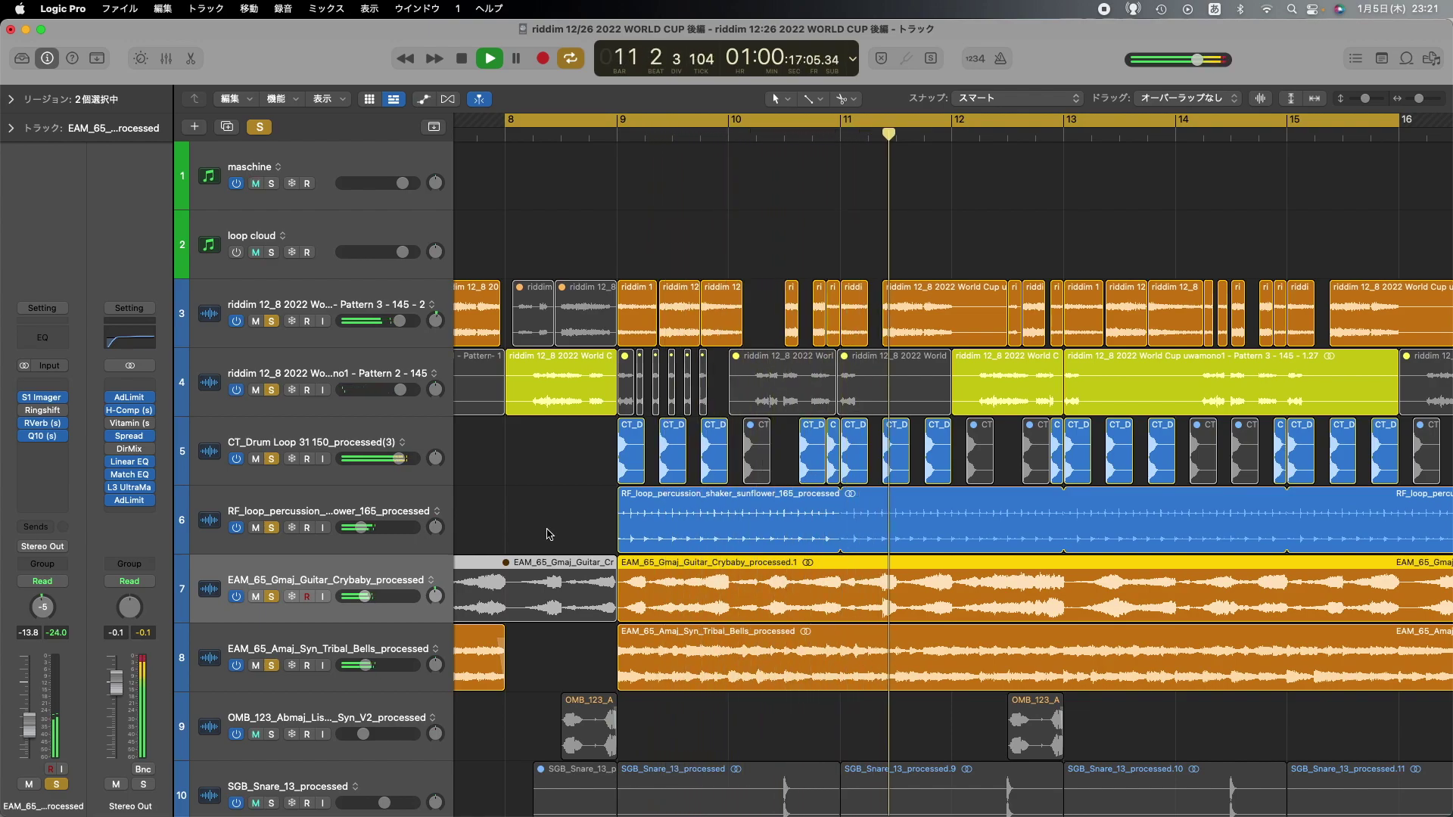
- Add the OMB_123 synth, SGB_Snare_13 and Clap 808 tracks to the soloed playback
scroll(550, 534, down, 5)
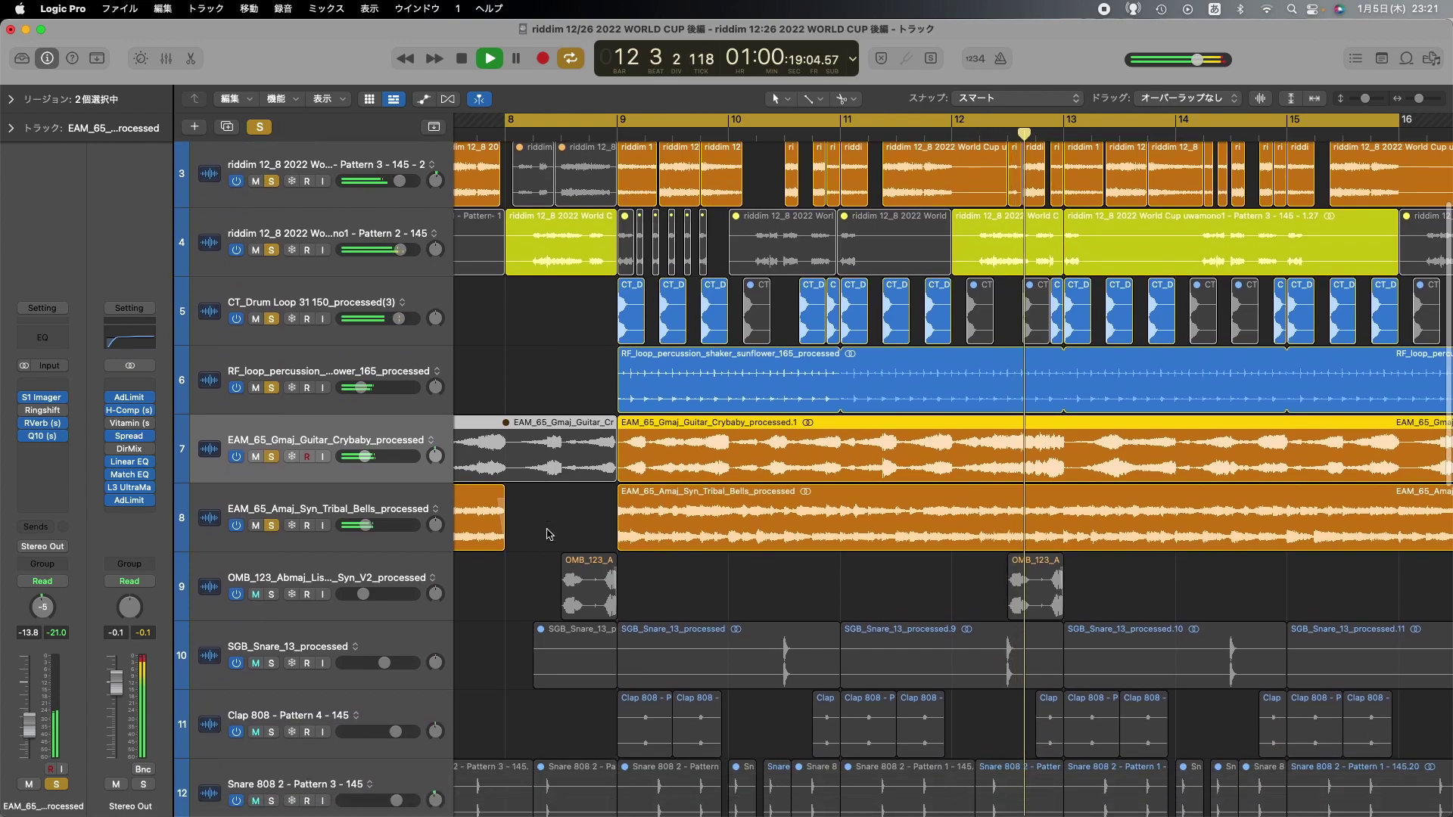
scroll(550, 534, down, 1)
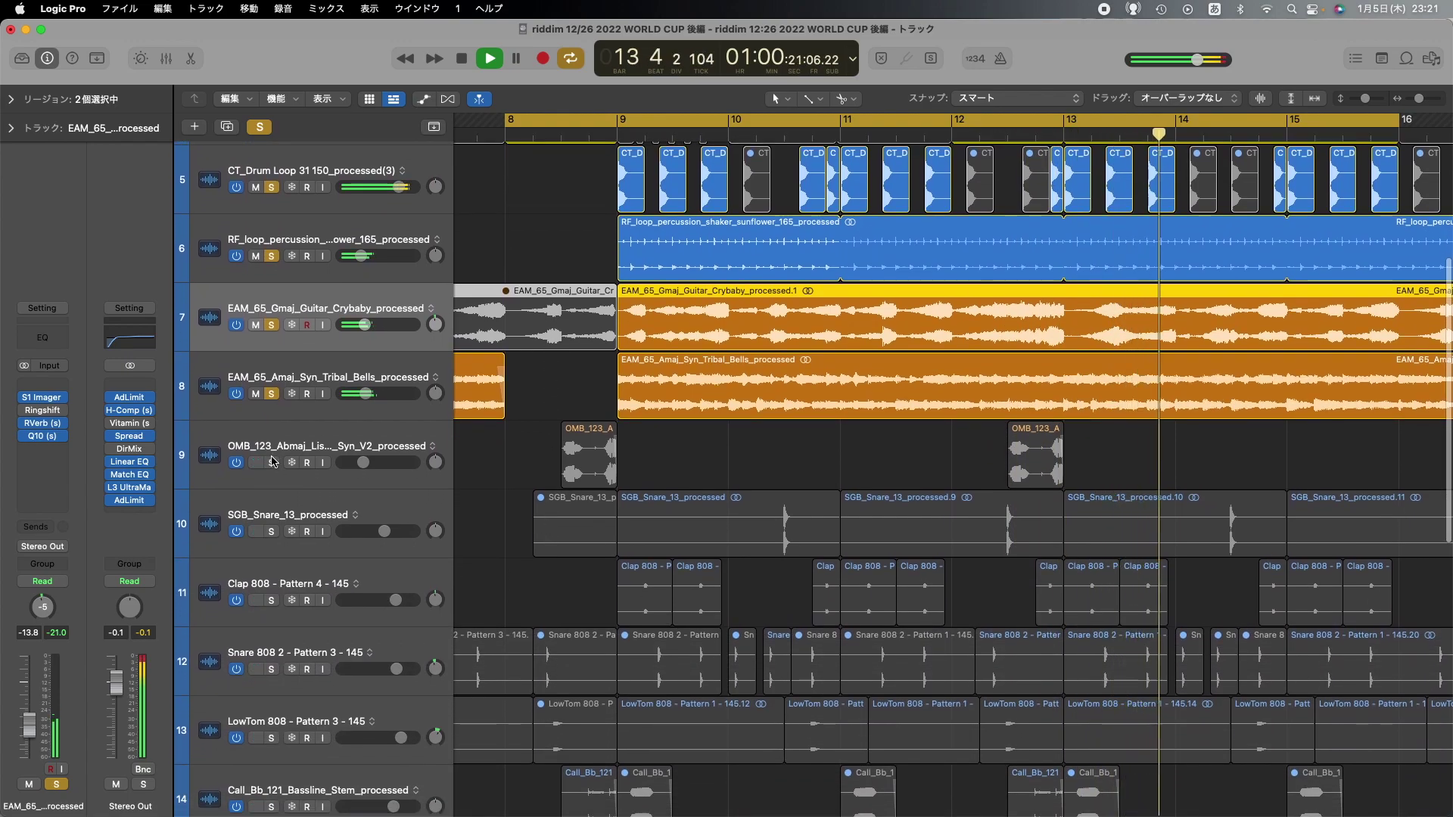
click(272, 463)
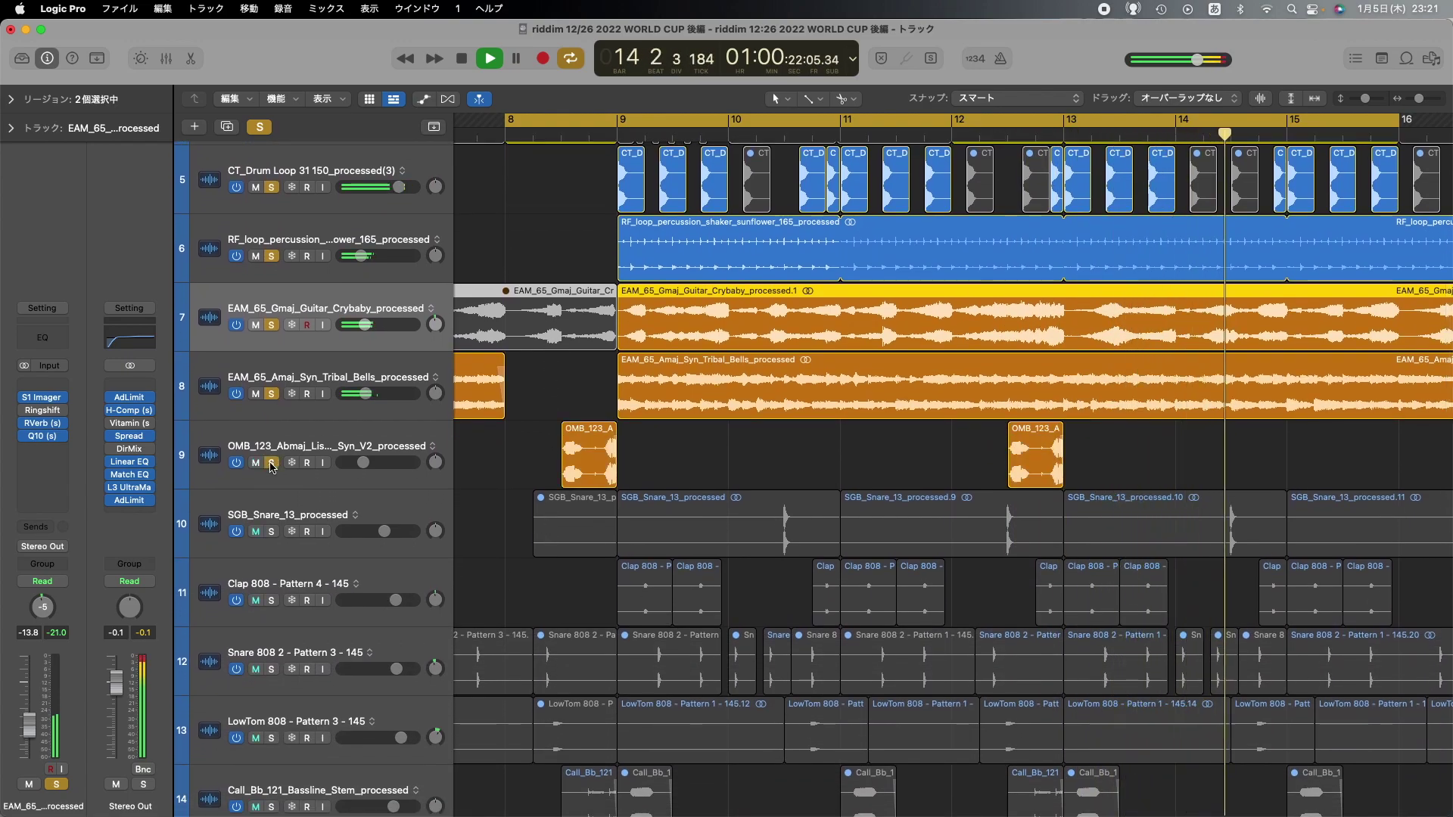
click(271, 532)
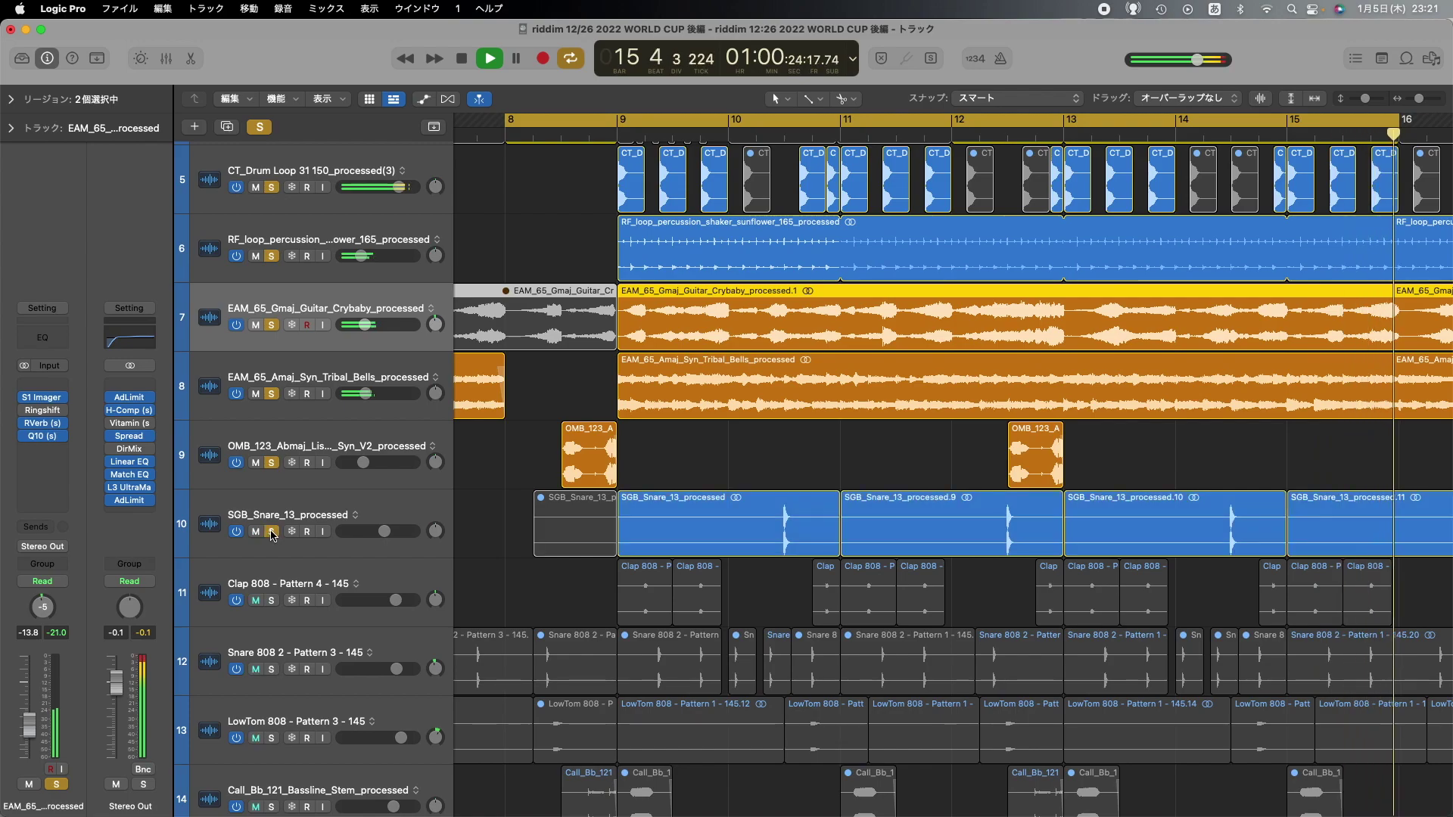
click(272, 601)
- Solo the Snare 808 2, LowTom 808 and Call_Bb_121 bassline tracks with the rest of the mix
click(273, 671)
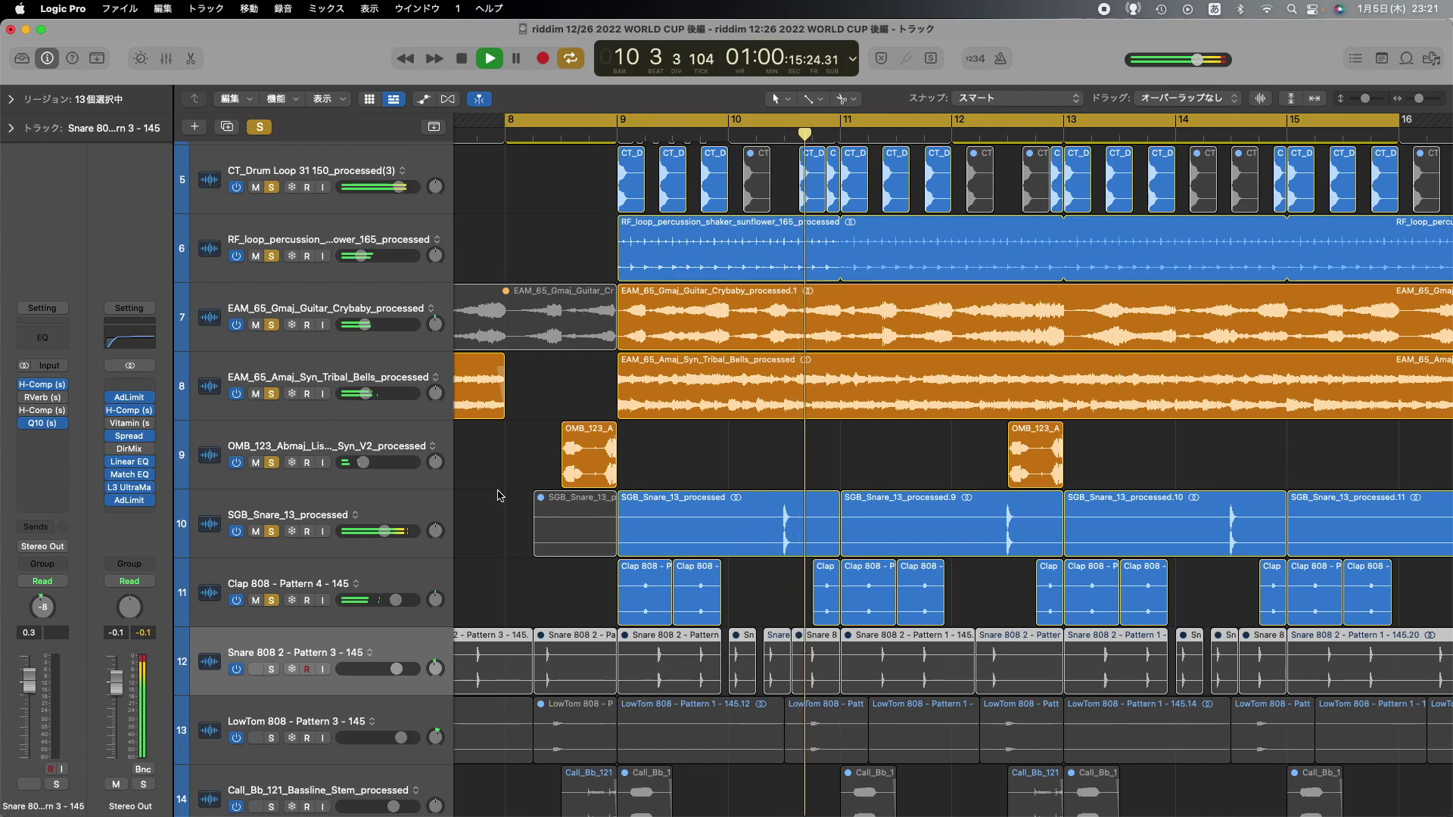
scroll(497, 496, down, 5)
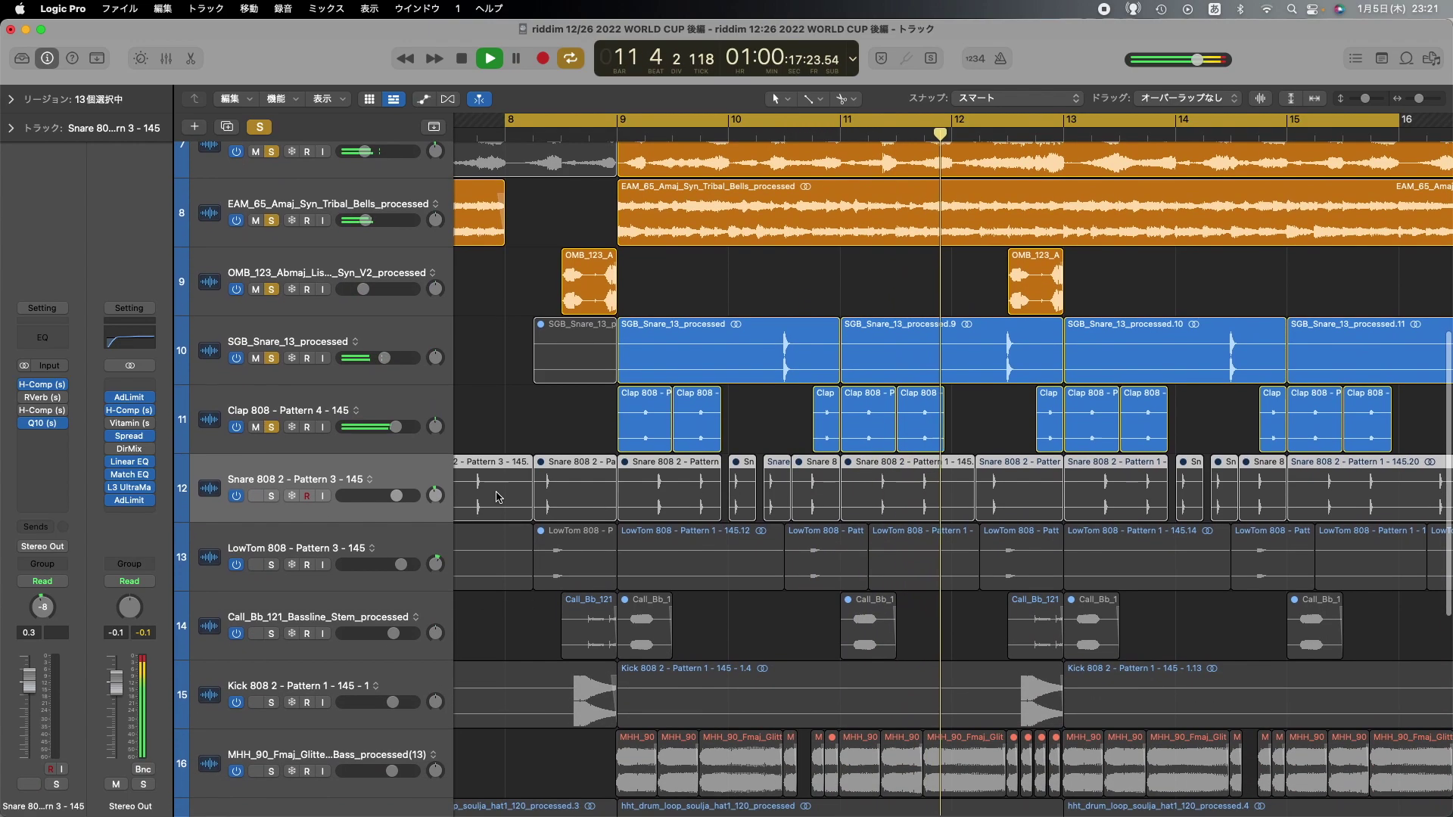
scroll(497, 496, down, 4)
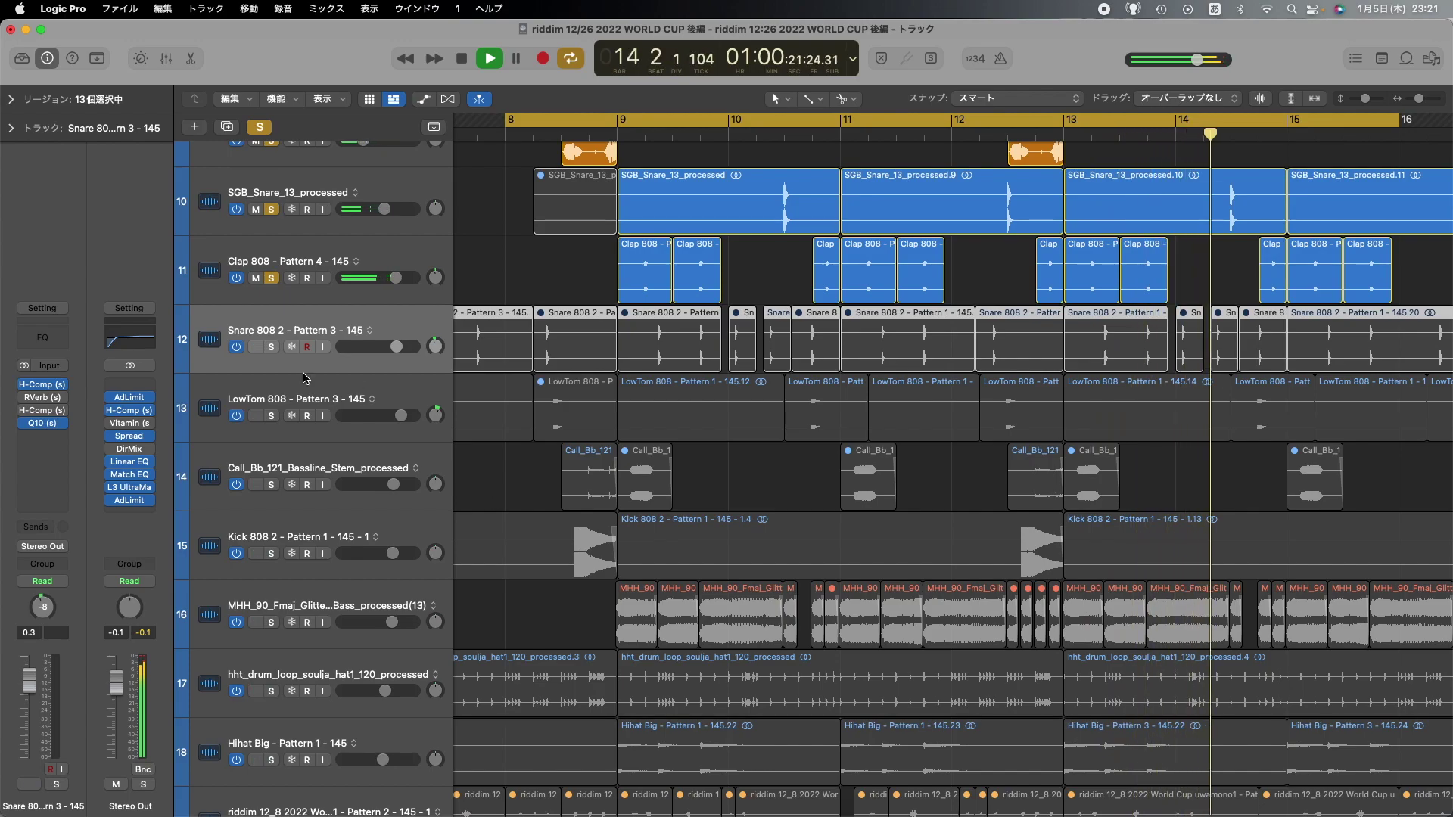
click(271, 347)
click(271, 415)
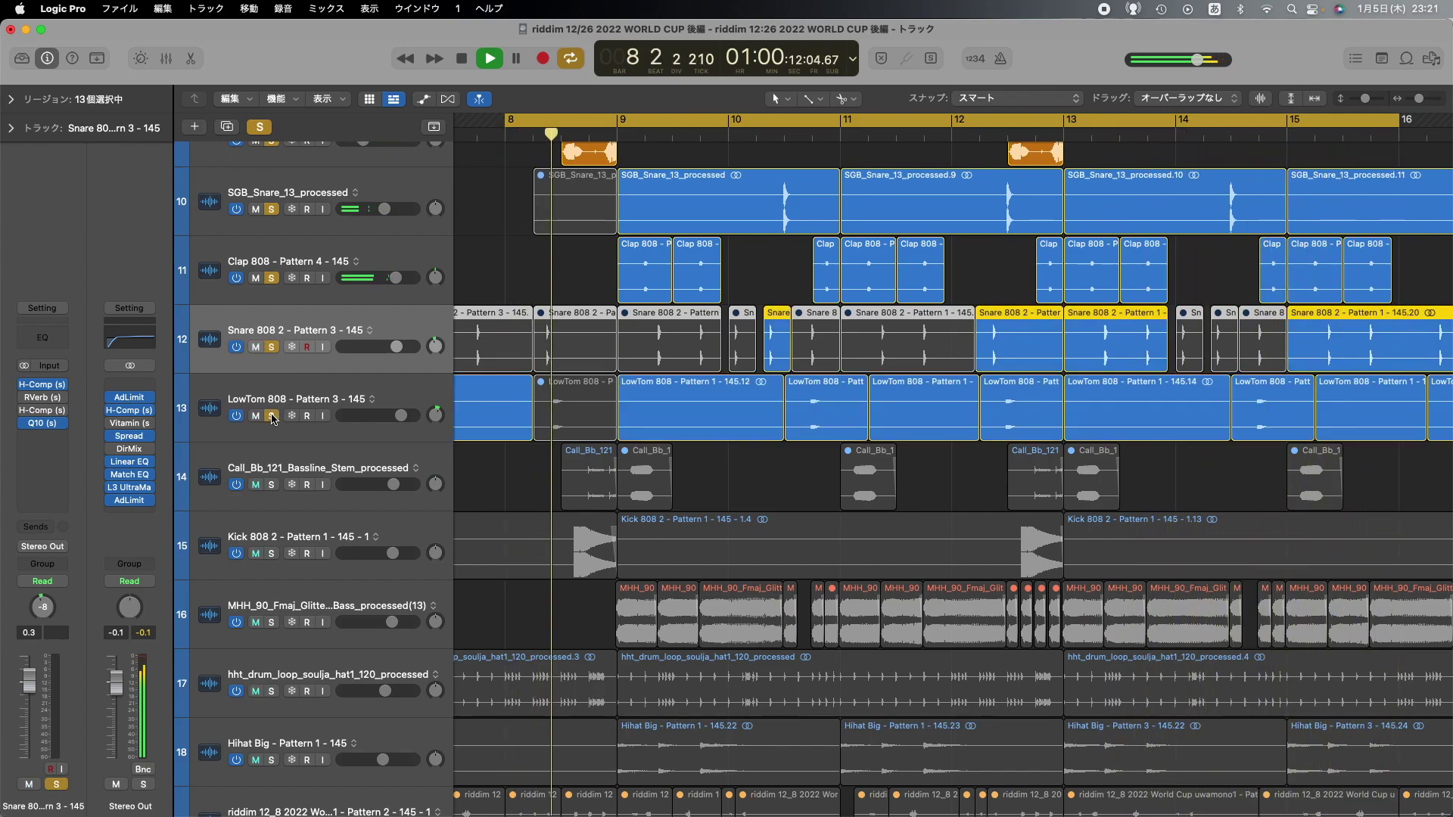
click(271, 485)
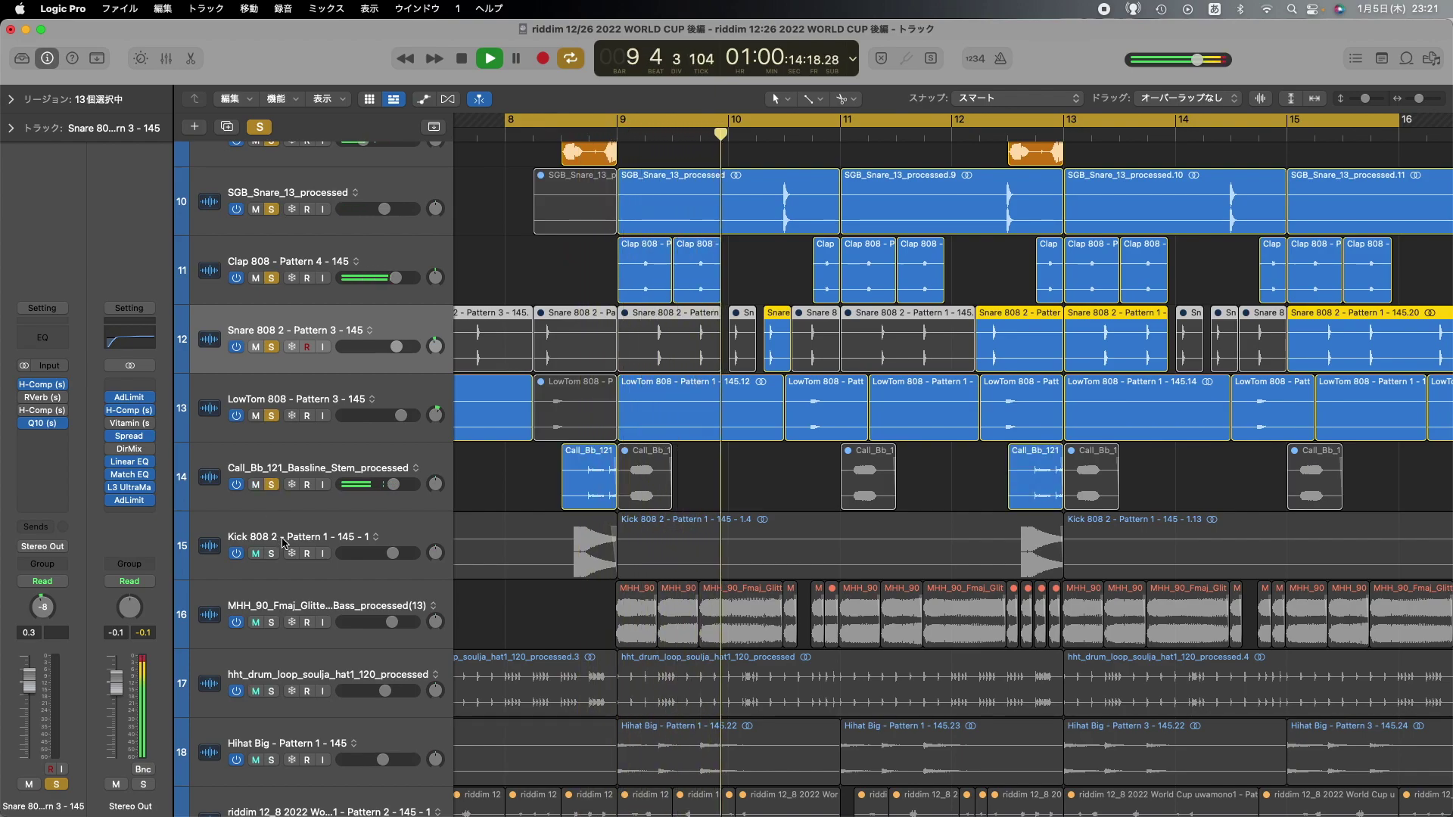
- Clear the region selection and add the Kick 808 2 and MHH_90 bass tracks to the soloed playback
click(473, 473)
scroll(363, 465, down, 3)
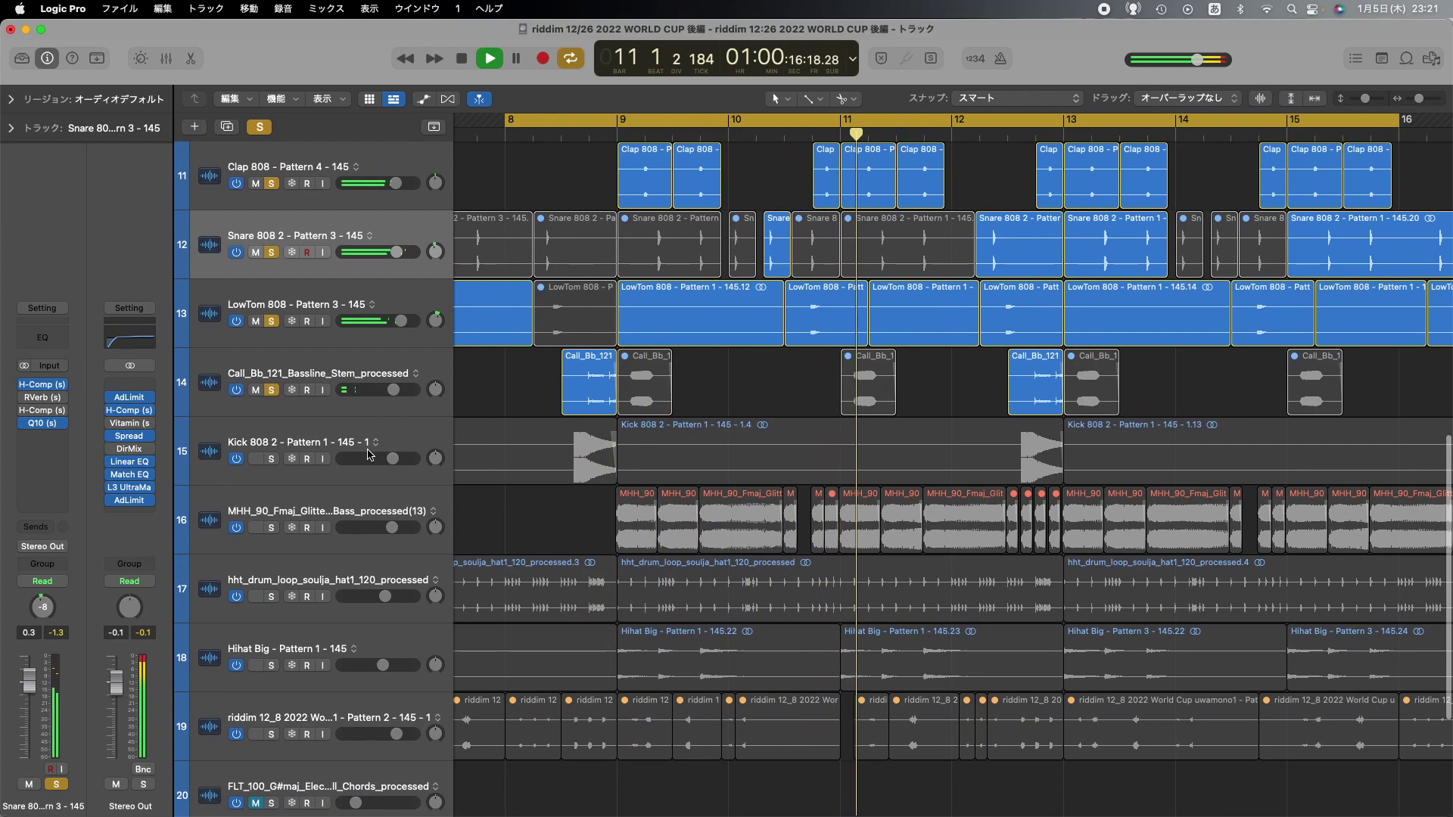
click(271, 458)
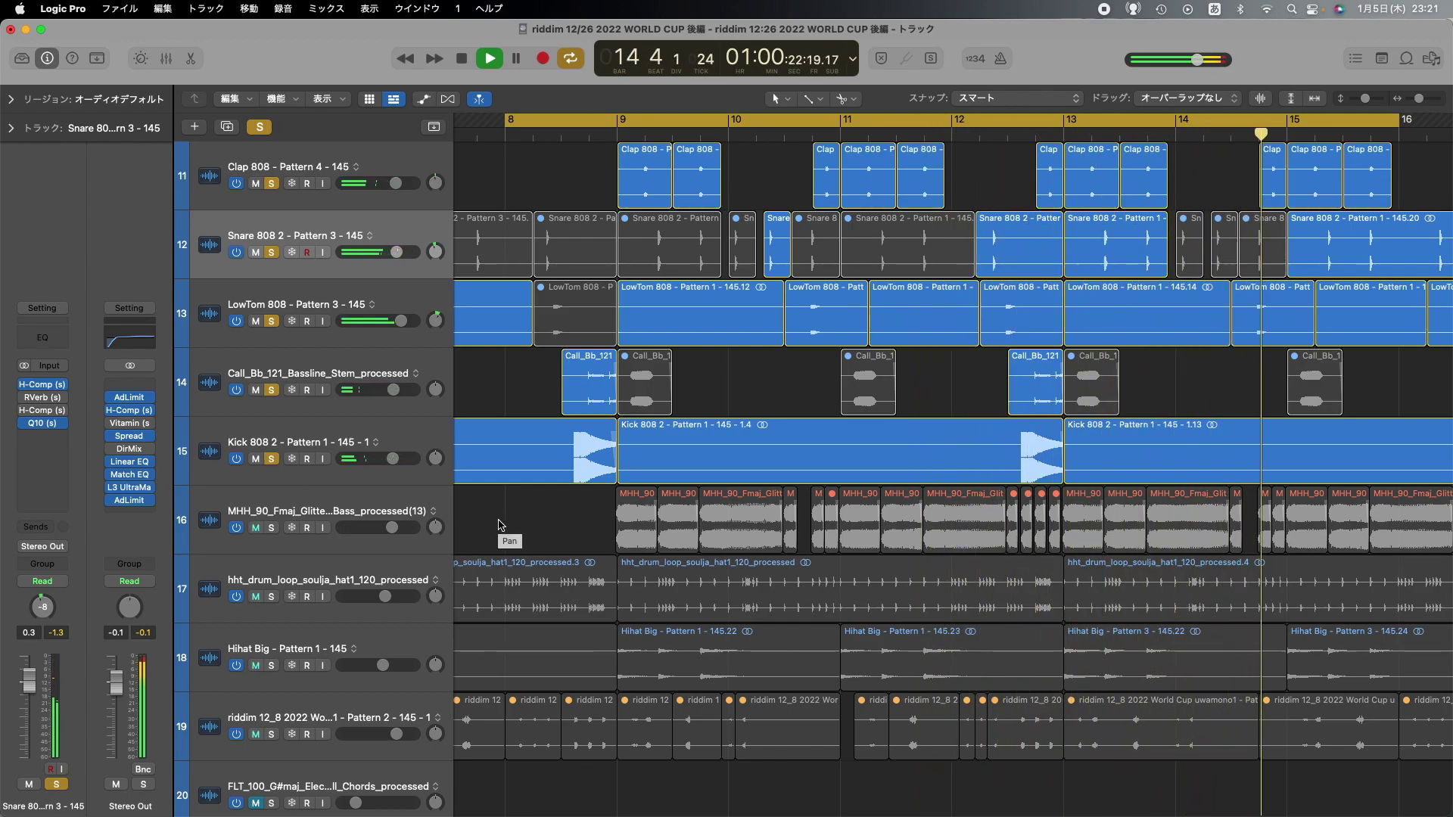
scroll(497, 526, down, 2)
scroll(496, 524, down, 3)
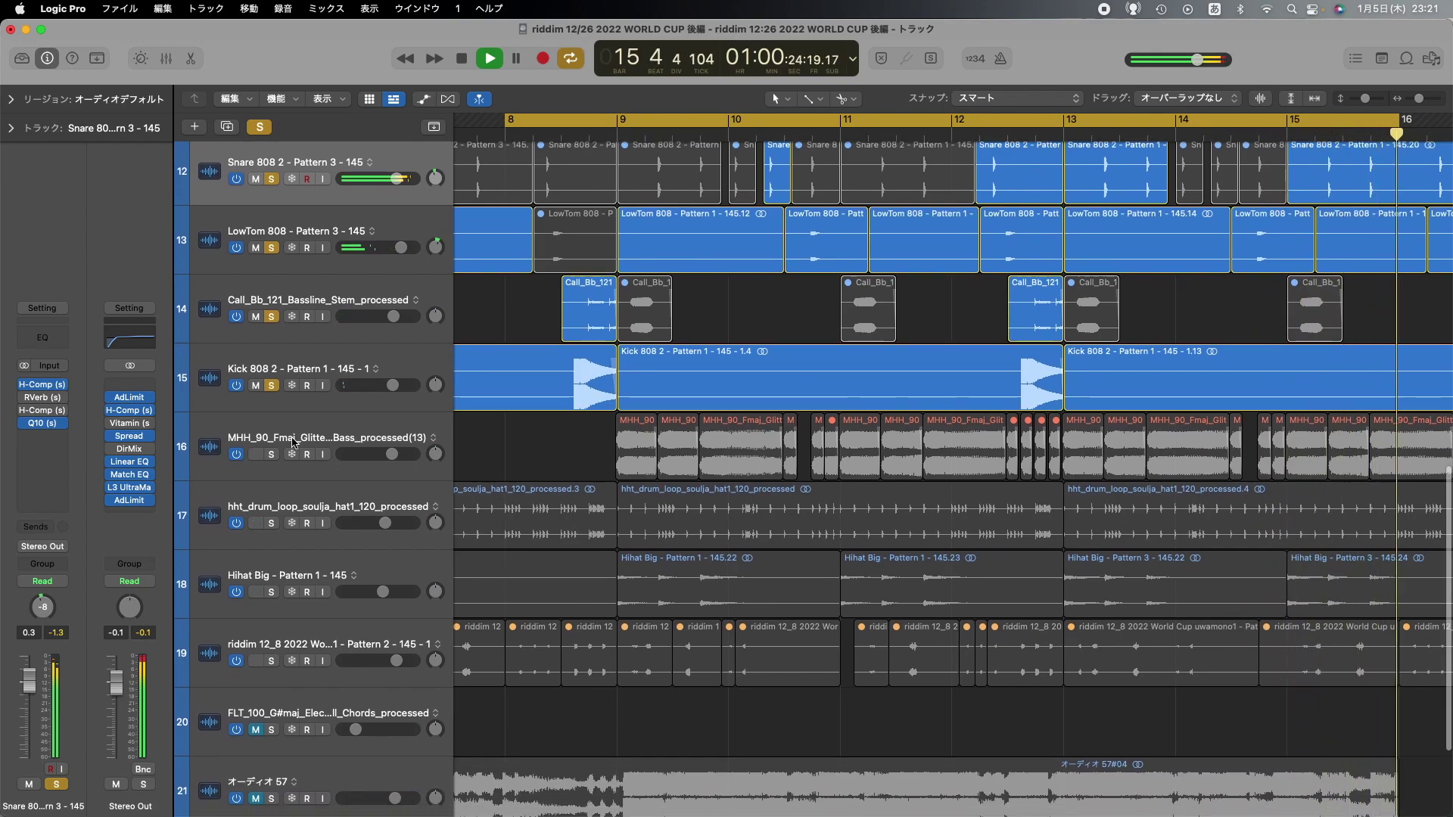
click(272, 455)
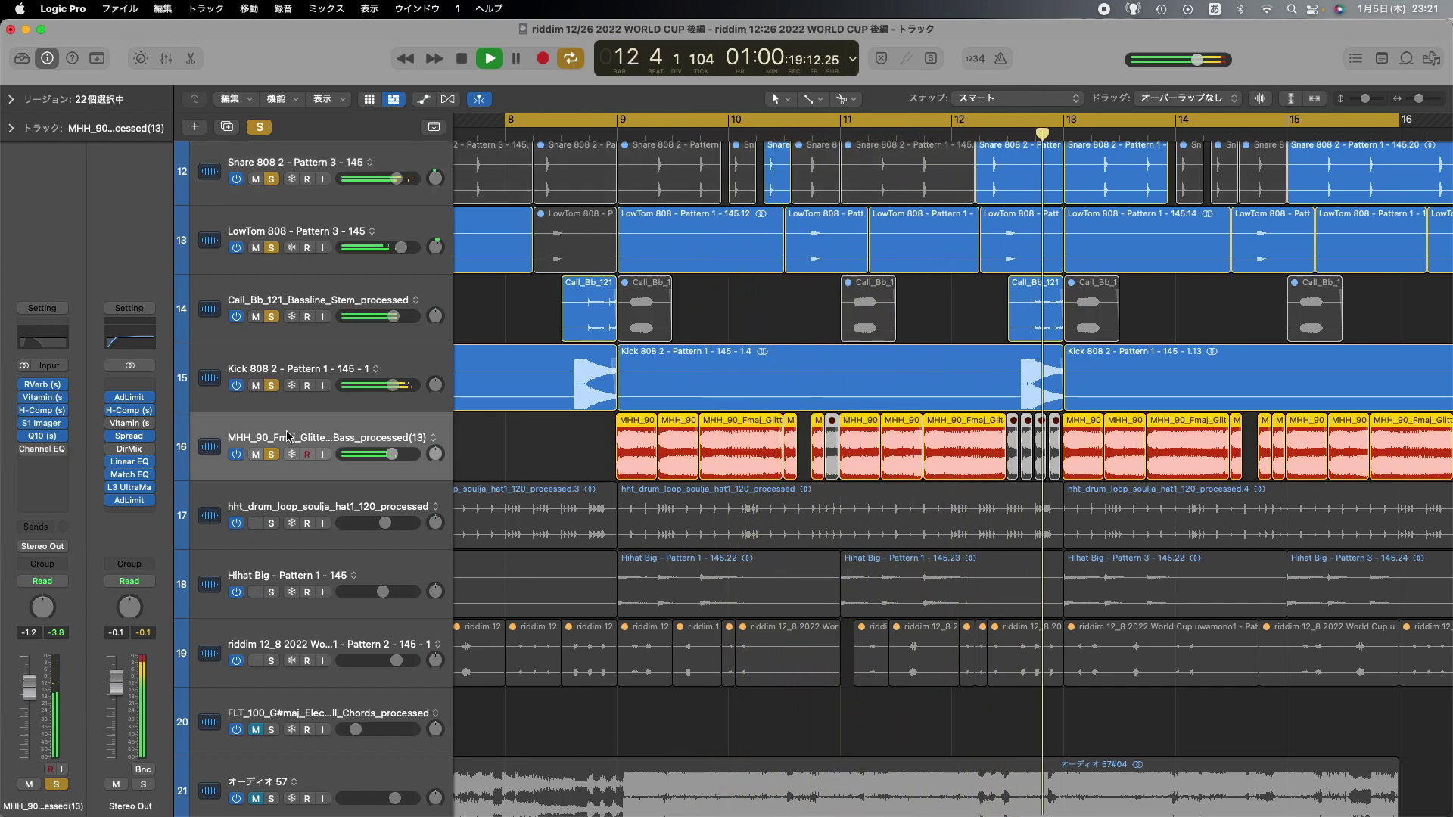
- Solo the hht_drum_loop_soulja_hat1 and Hihat Big tracks together with the other soloed tracks
click(283, 498)
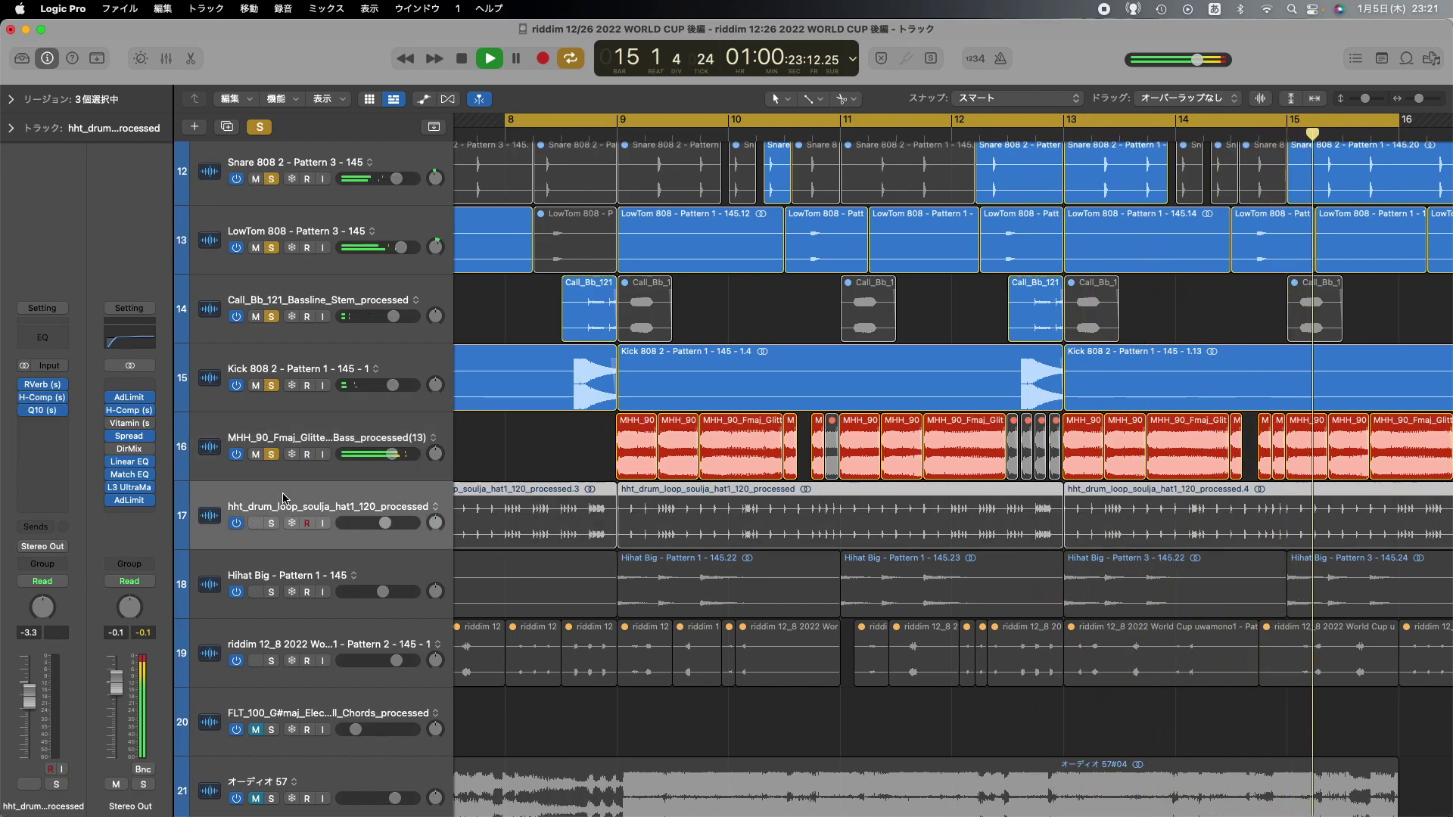
click(270, 525)
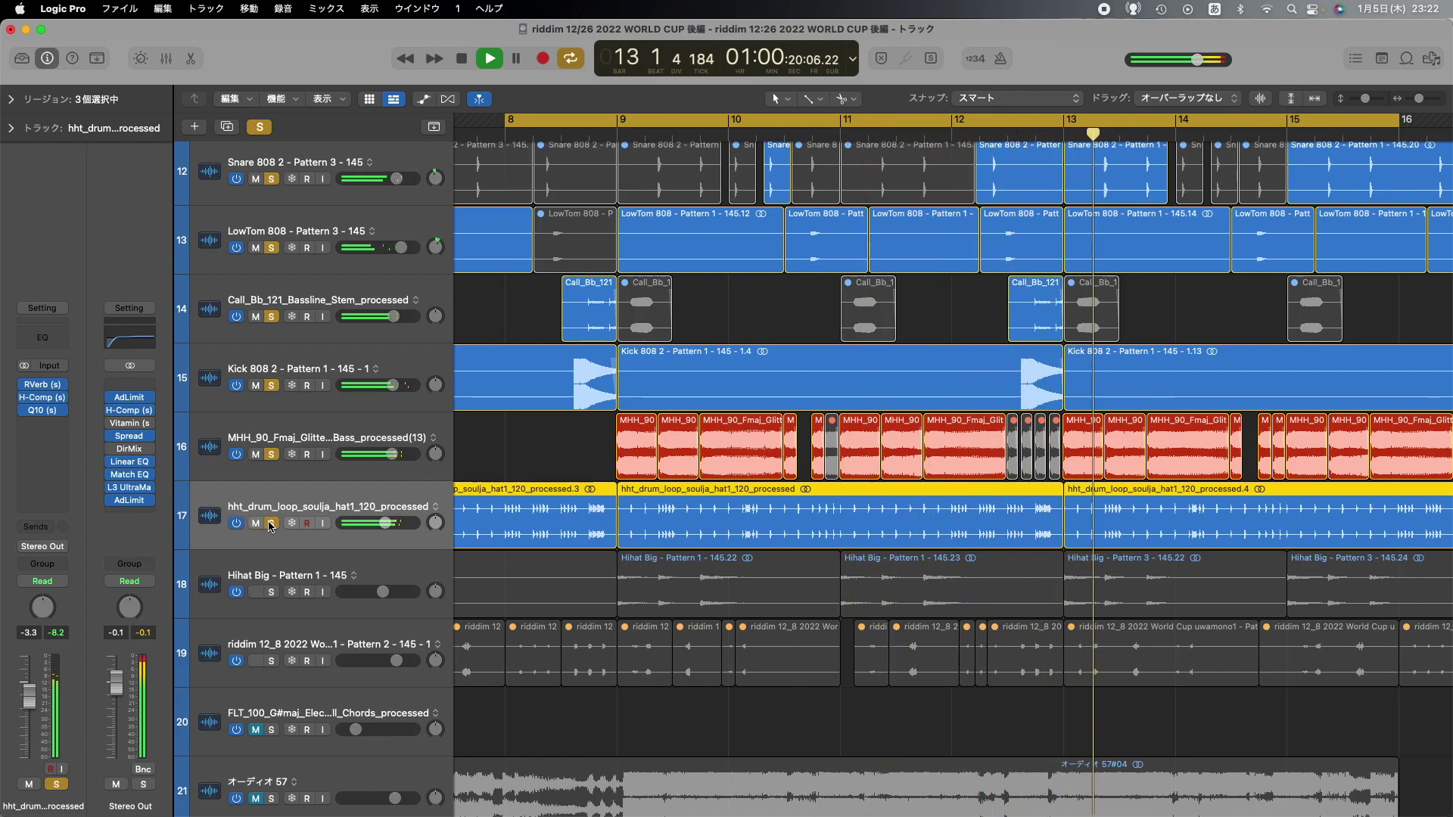
click(271, 592)
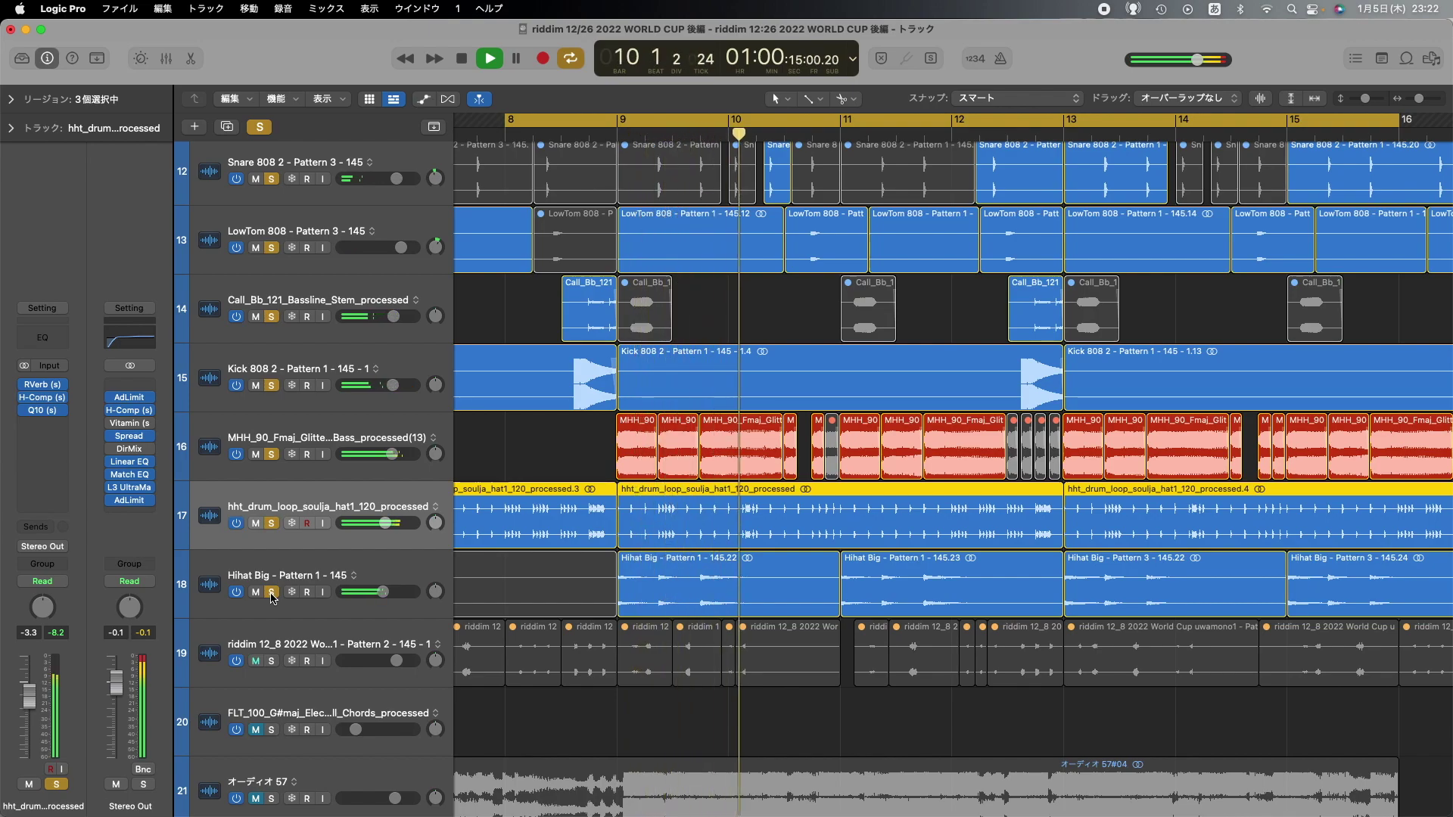
click(279, 579)
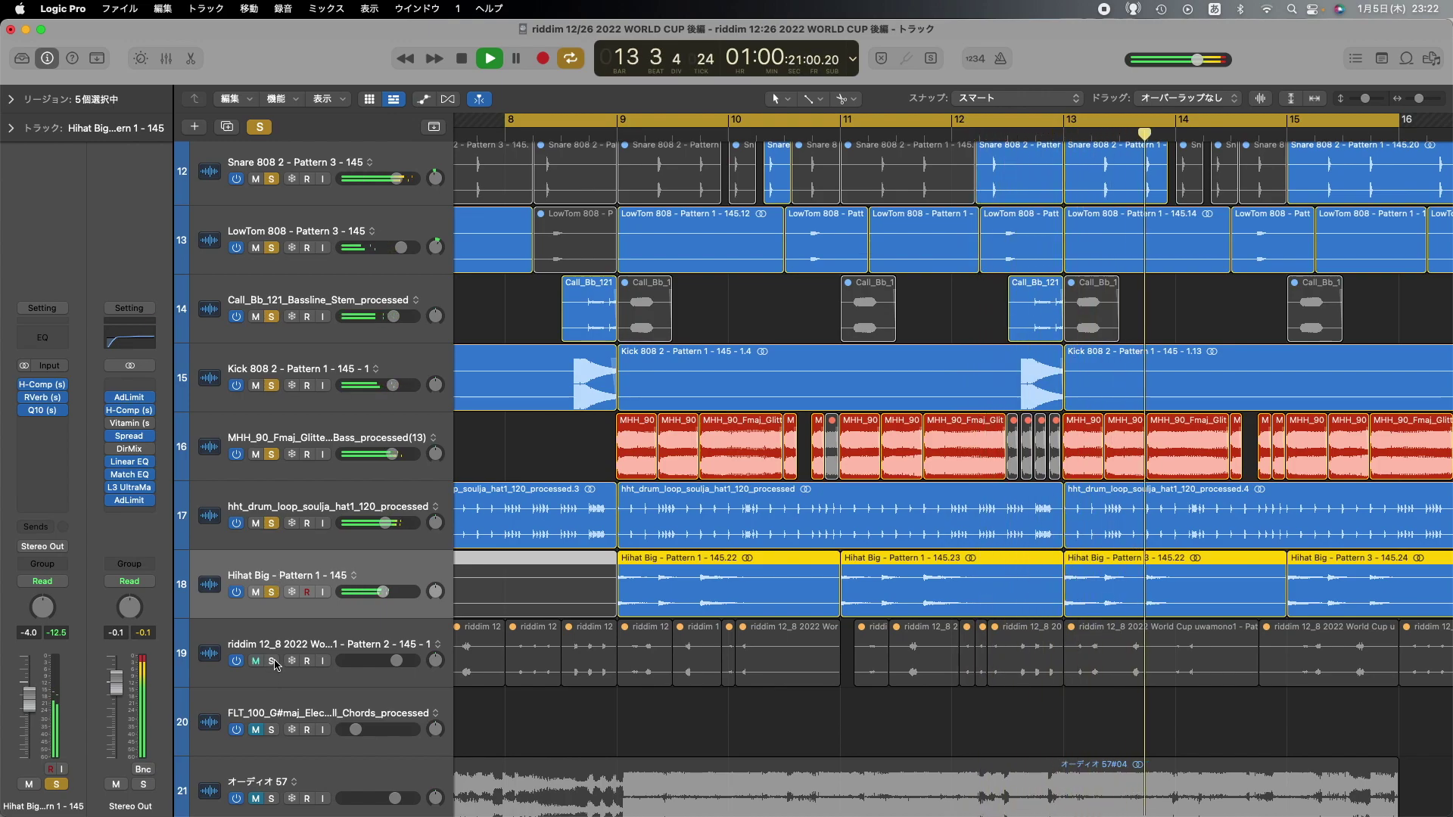
- Add the riddim Pattern 2 track 19 to the solos, listen to the loop and stop playback
scroll(606, 634, down, 3)
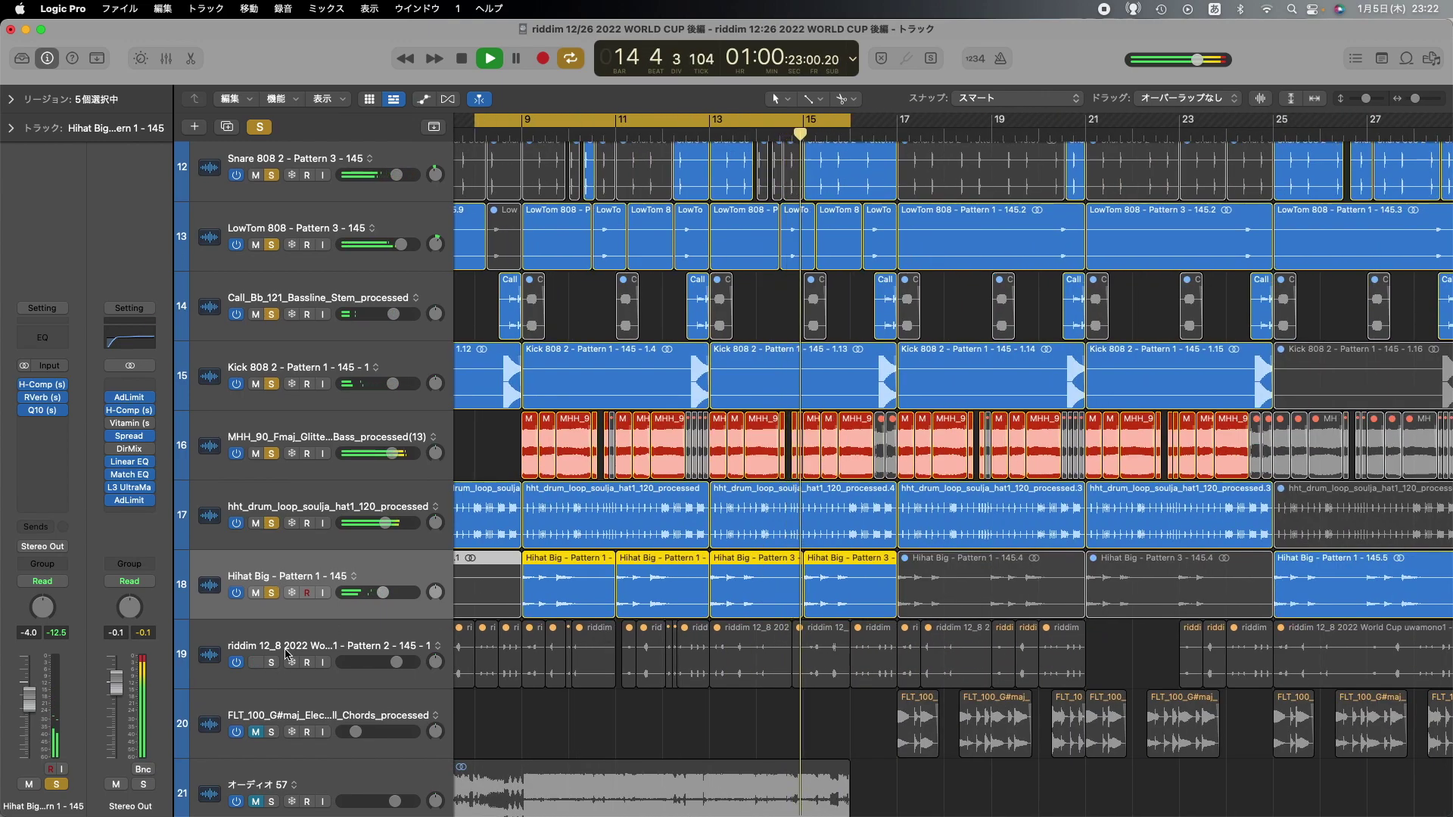
scroll(538, 560, left, 3)
scroll(538, 559, left, 2)
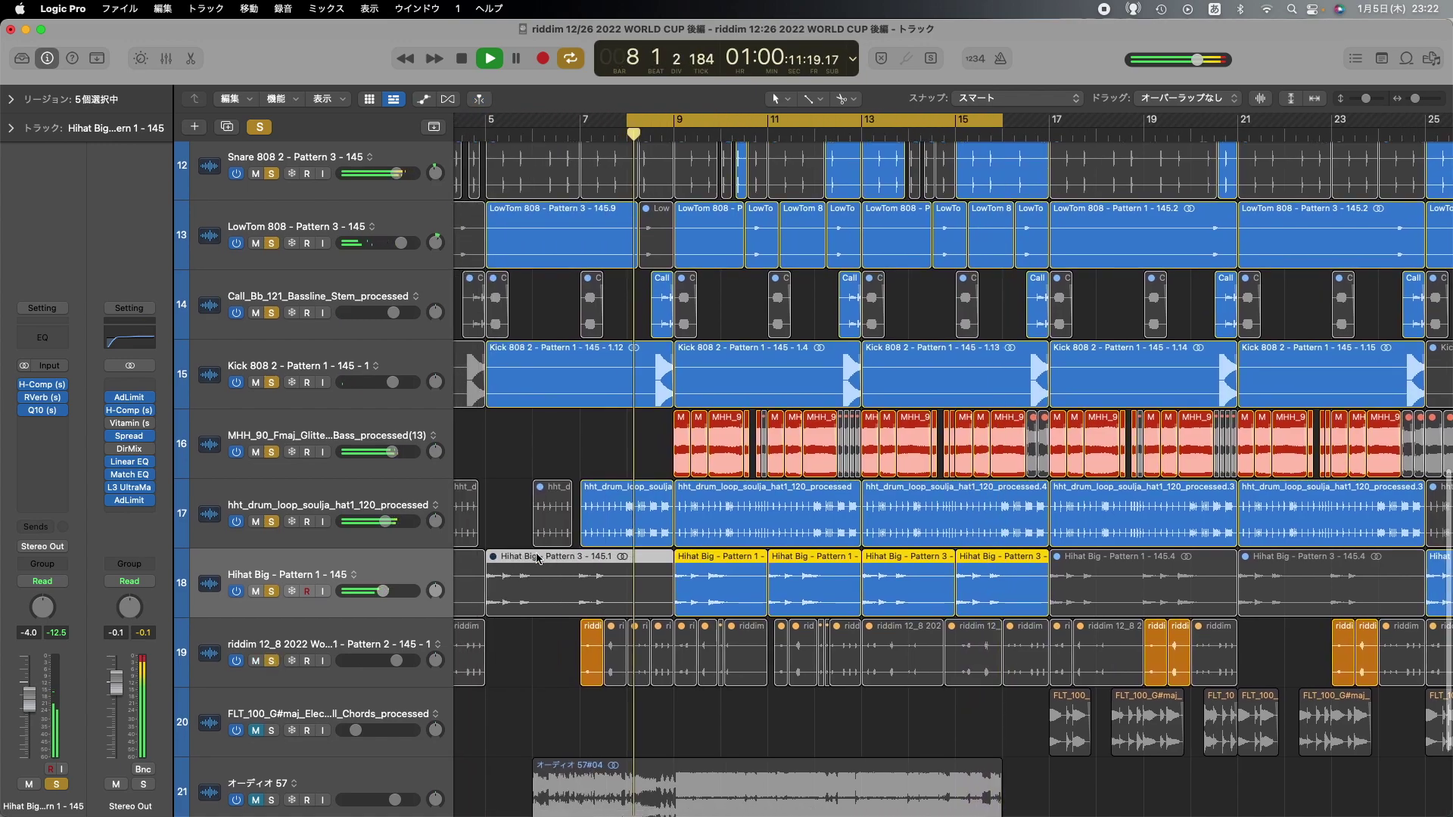
scroll(538, 560, left, 3)
scroll(538, 559, left, 2)
key(space)
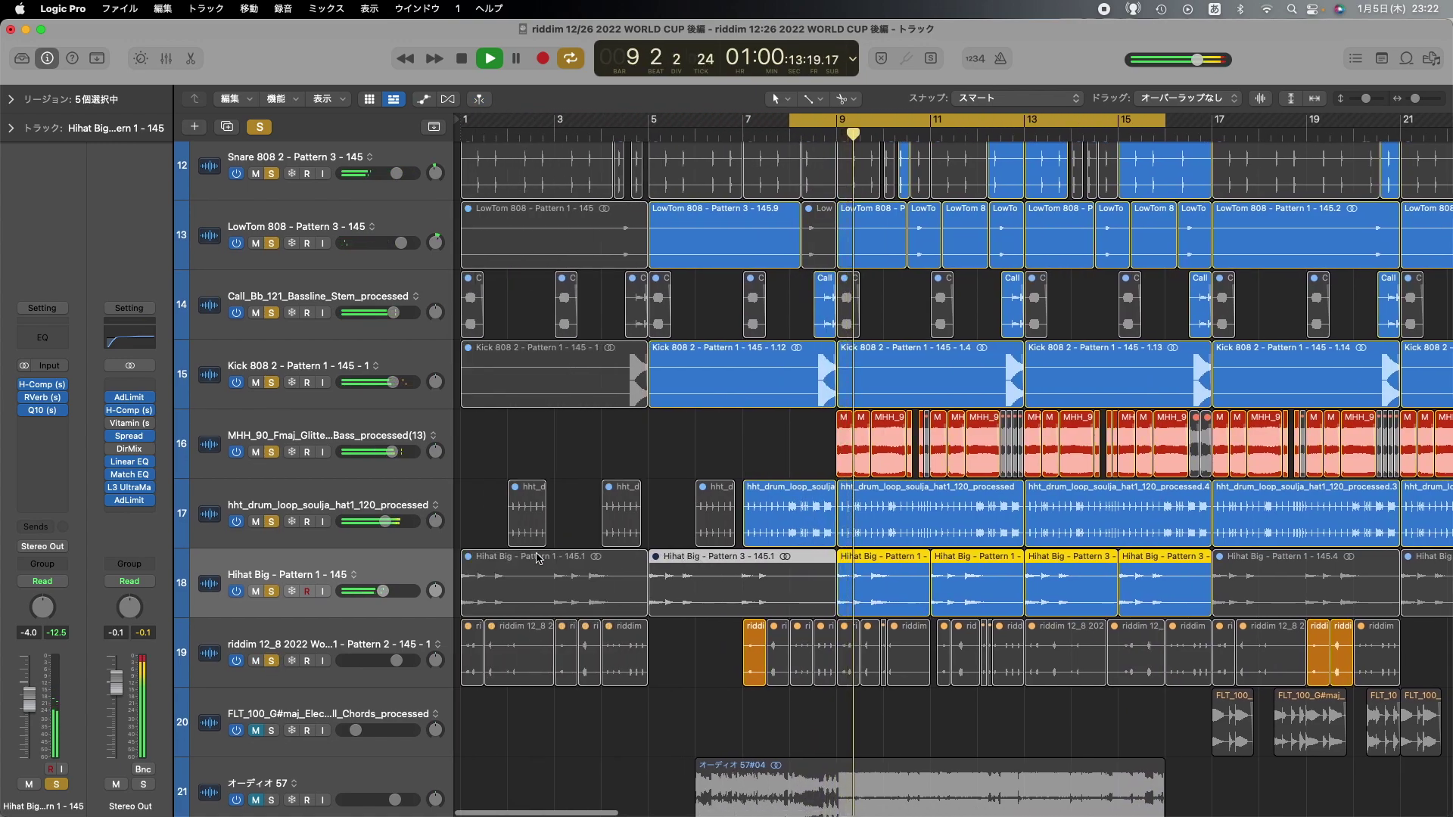
- Clear all track solos and play the whole arrangement from its beginning with cycling off, keeping all 22 tracks in view
scroll(538, 559, up, 10)
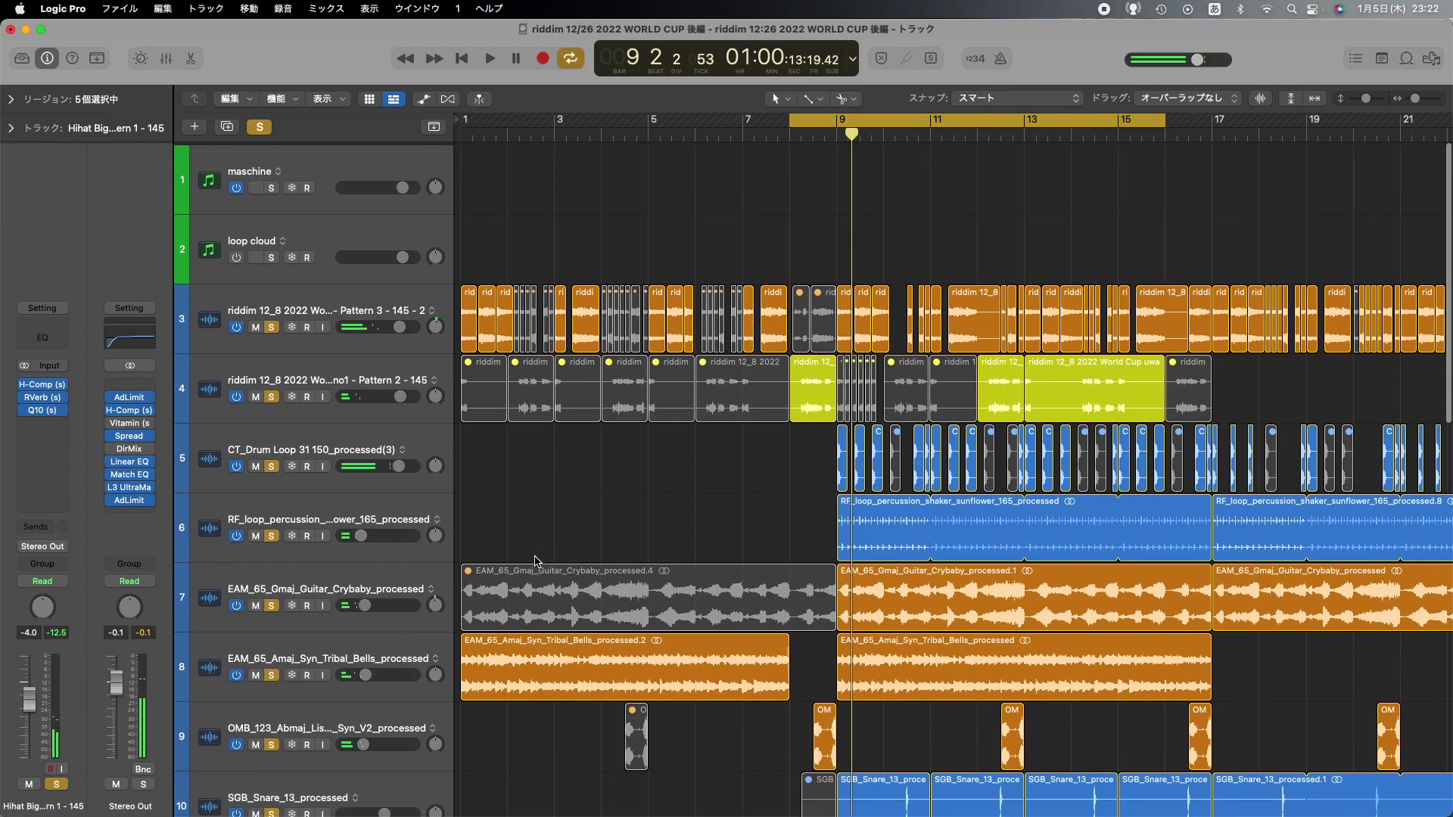
click(260, 127)
click(838, 195)
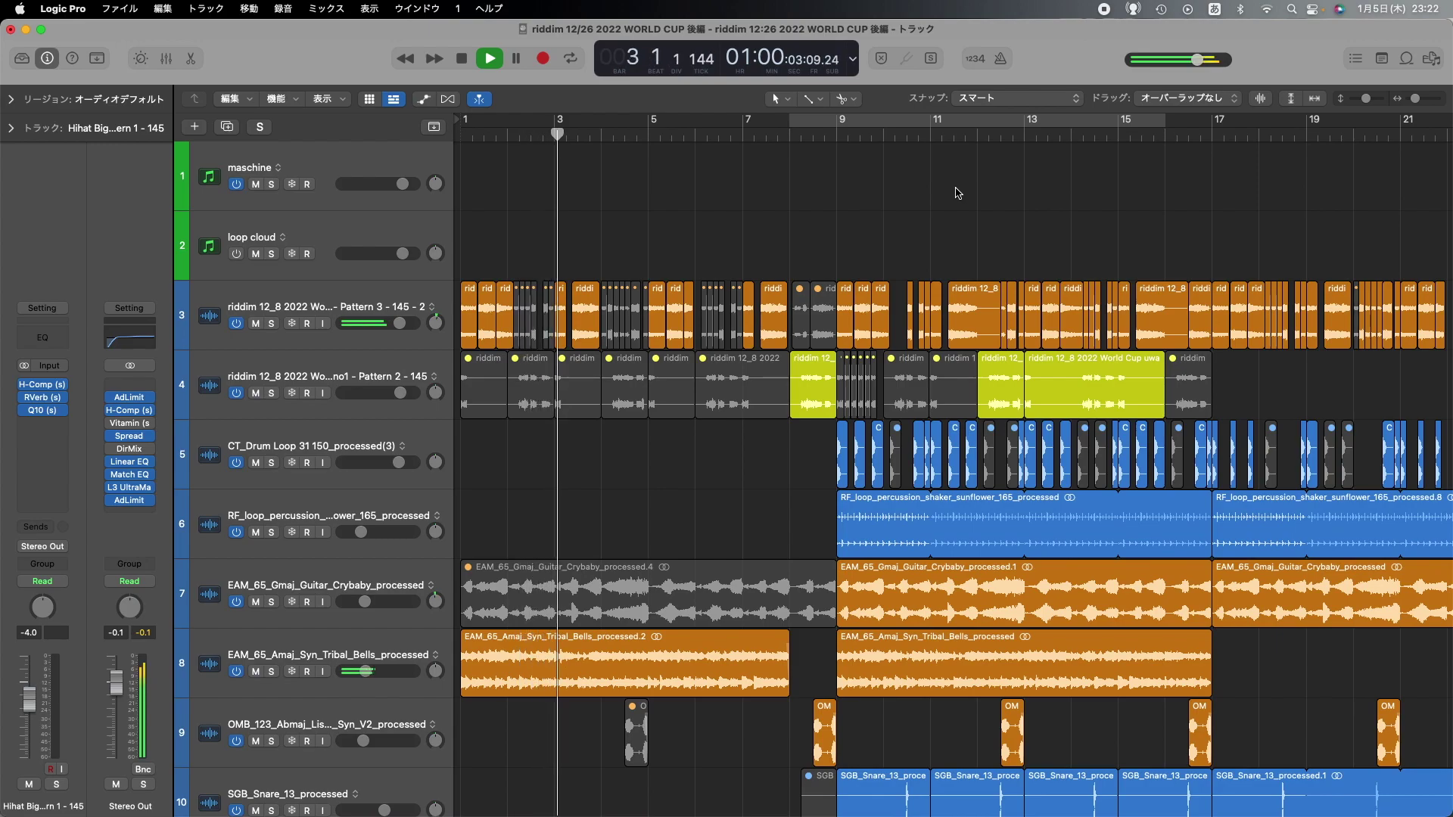
scroll(958, 190, down, 5)
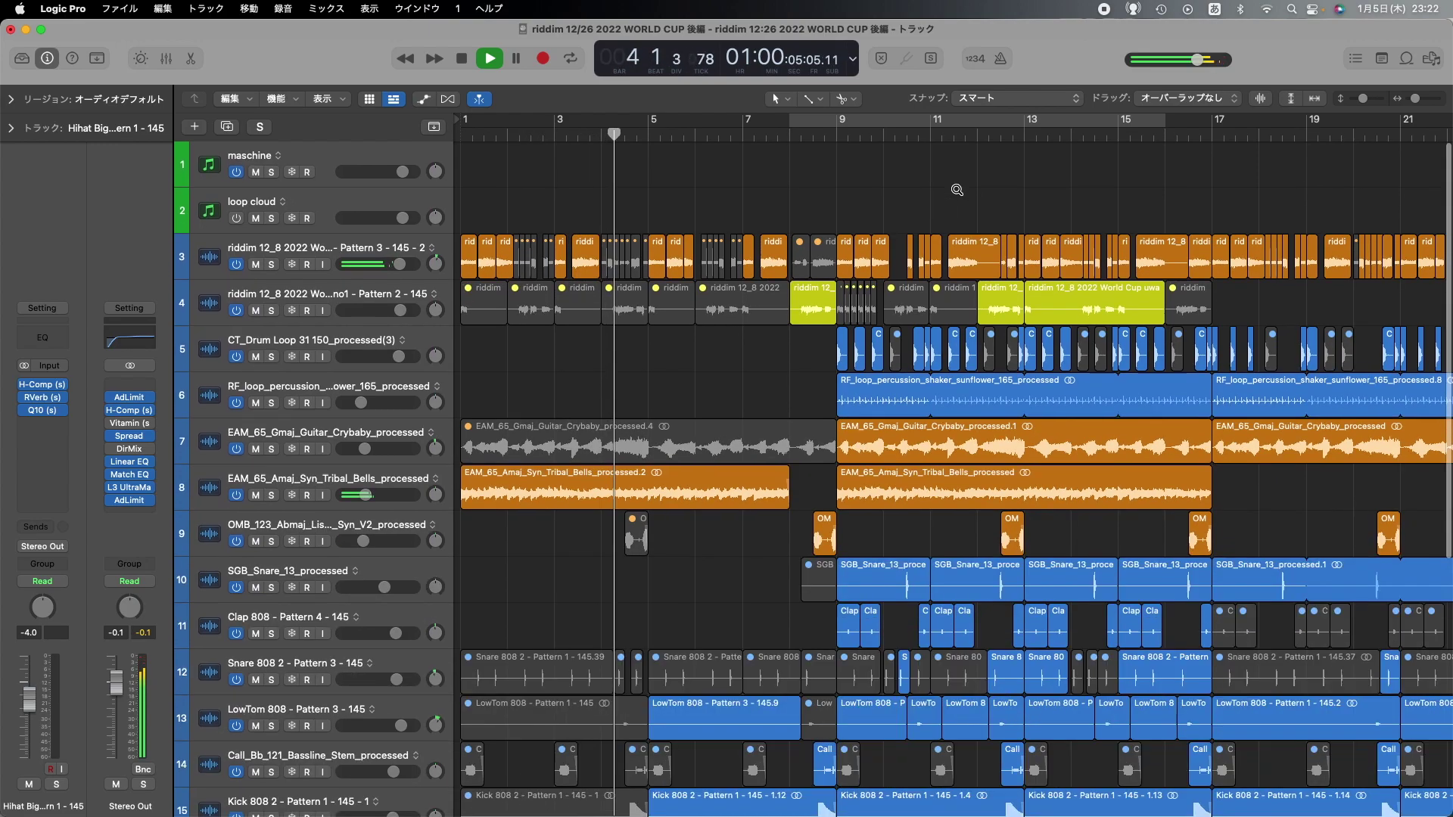
scroll(958, 189, down, 4)
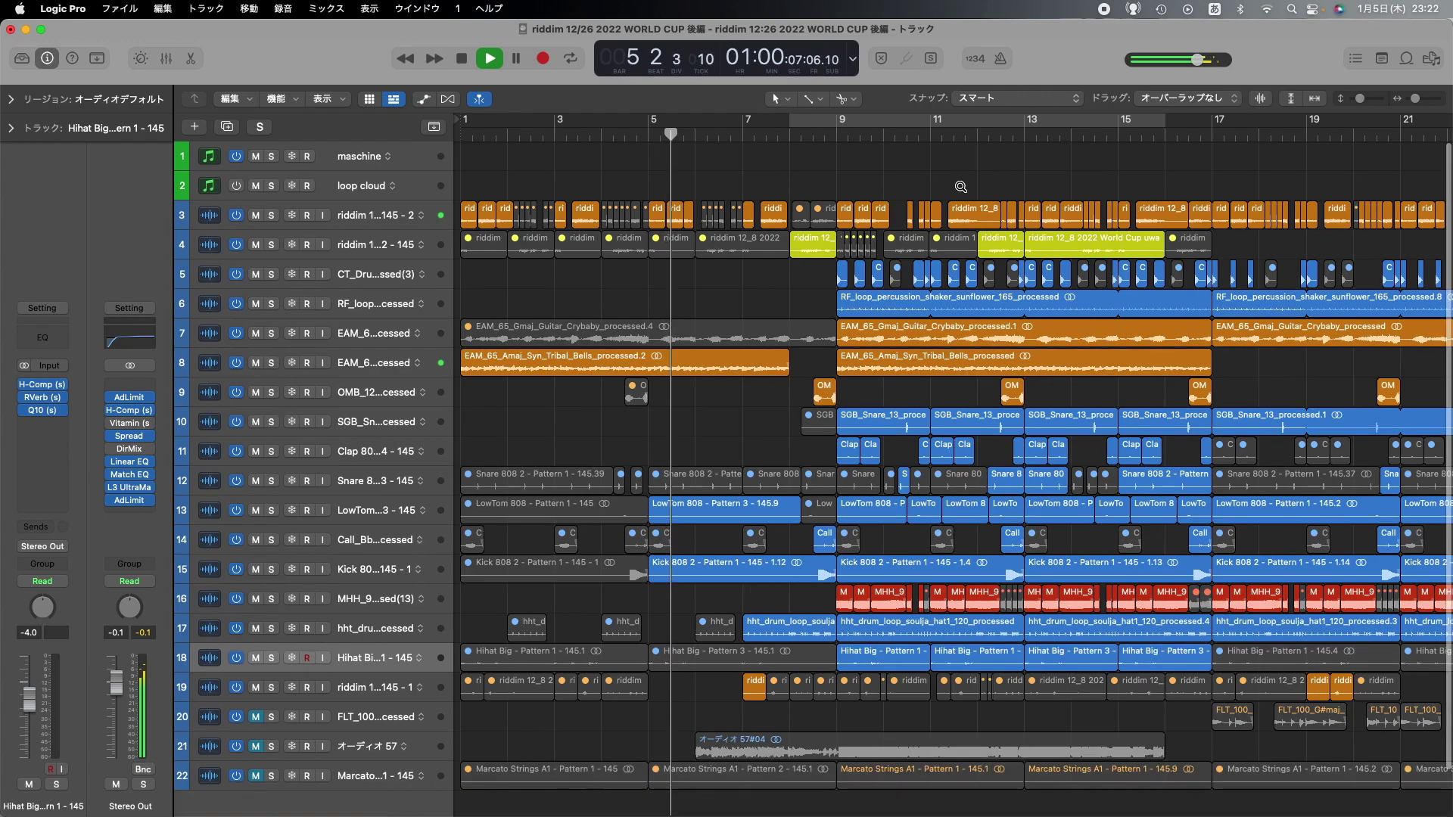
scroll(964, 184, up, 2)
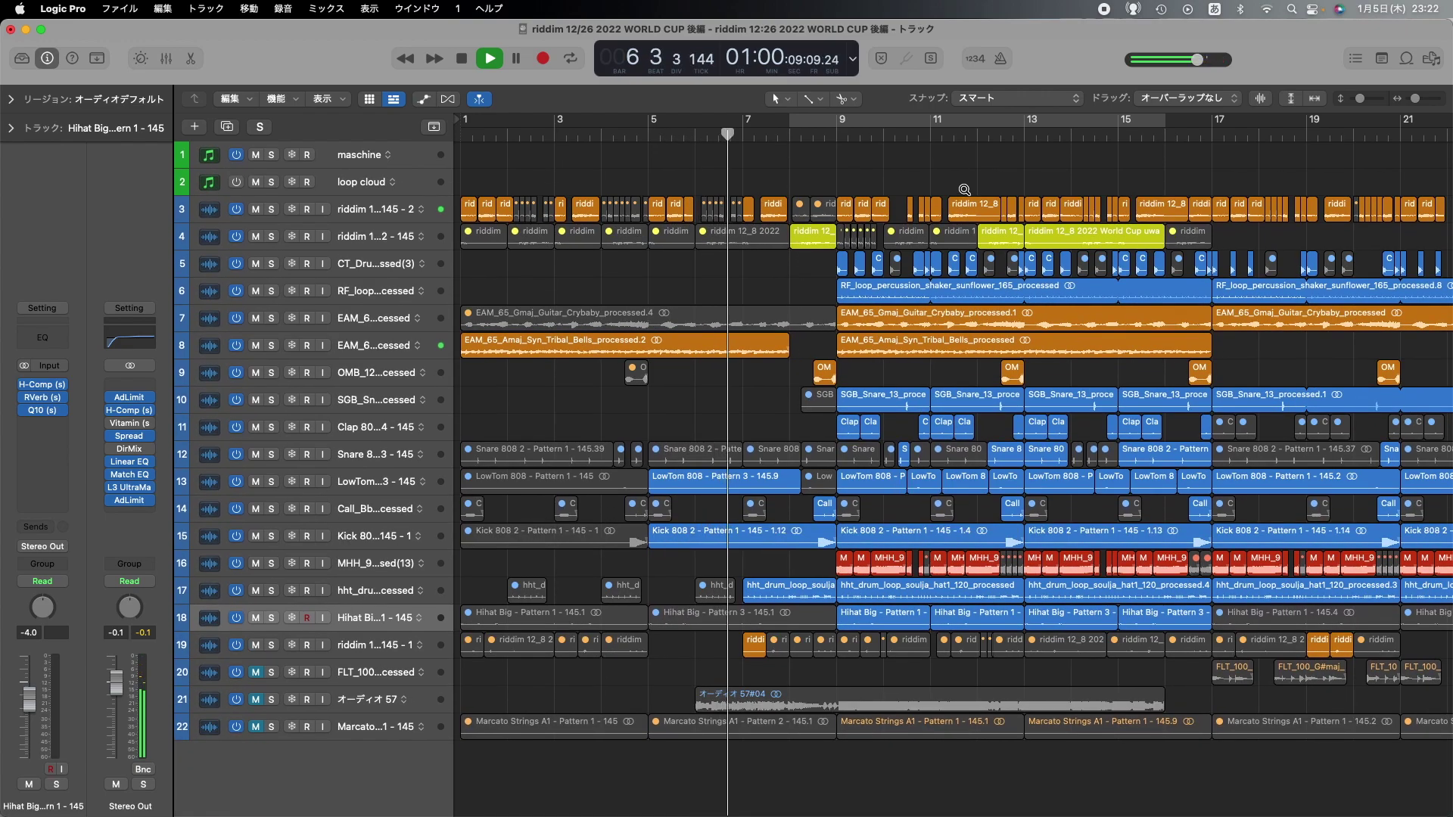